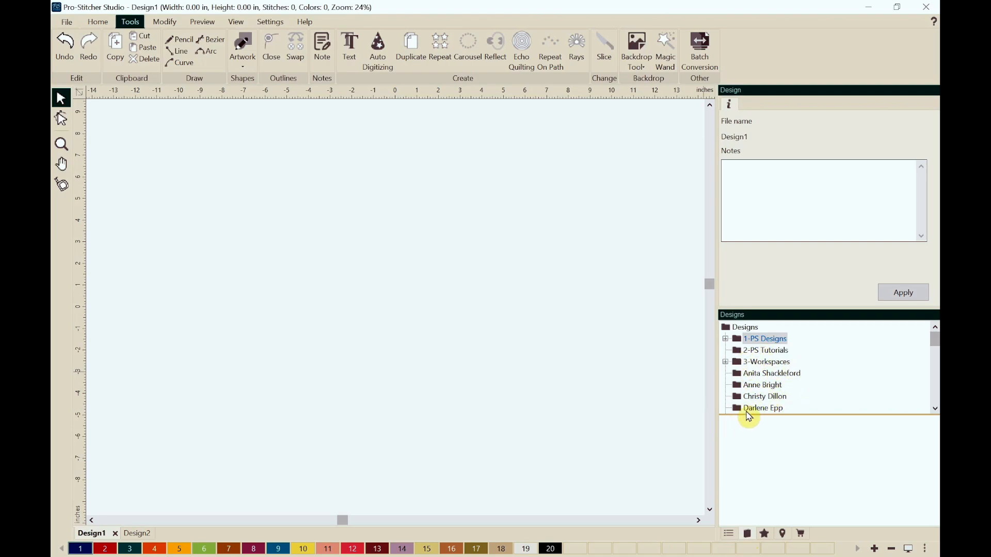
Place the SS-DBD-BIRD design from the folder holding the DBD designs into the empty Design1 workspace
{"action": "scroll", "coordinate": [753, 399], "scroll_direction": "down", "scroll_amount": 2}
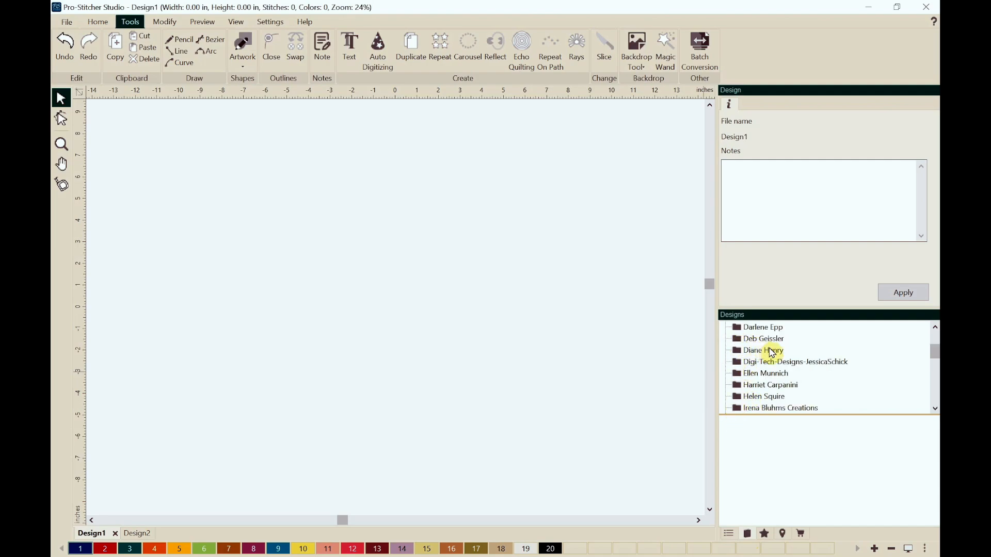
{"action": "left_click", "coordinate": [773, 340]}
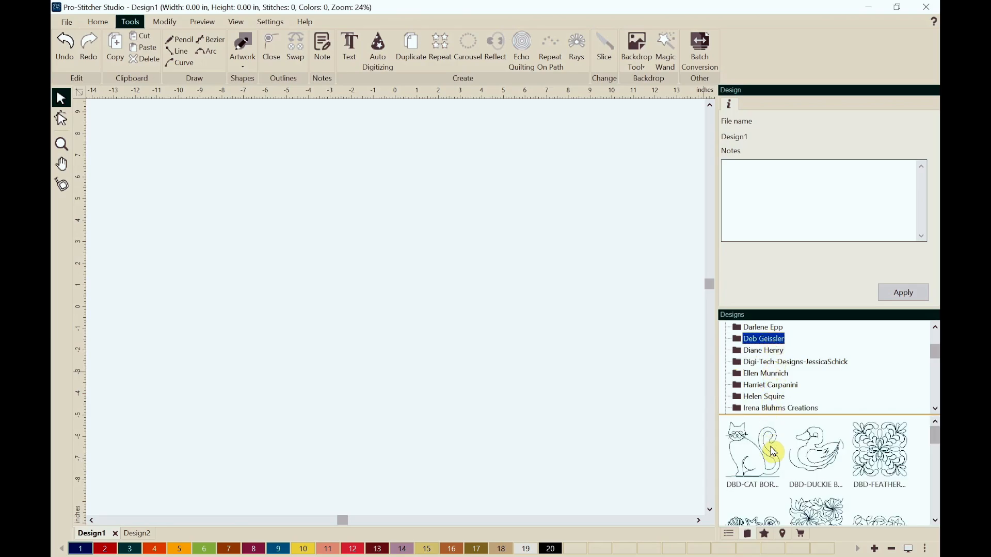
{"action": "scroll", "coordinate": [781, 484], "scroll_direction": "down", "scroll_amount": 1}
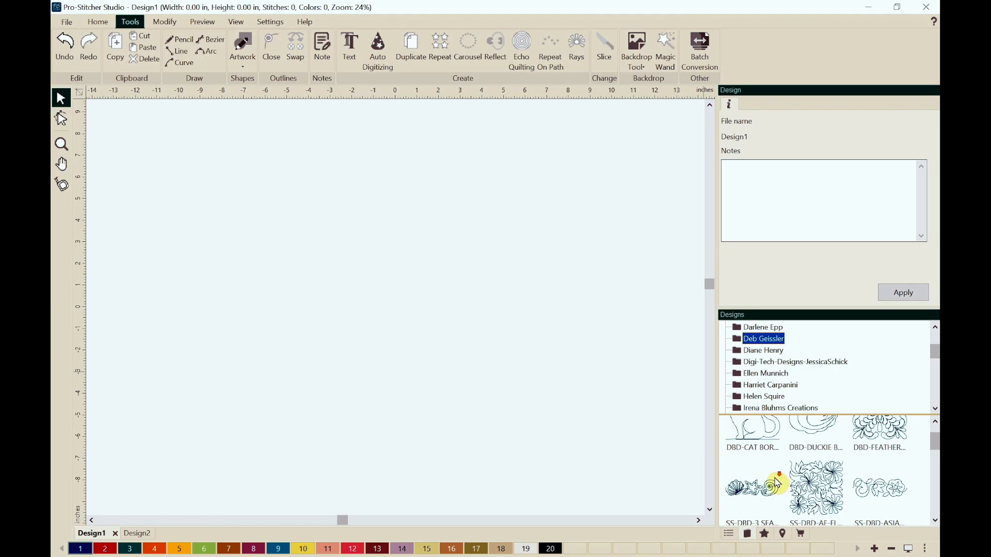
{"action": "scroll", "coordinate": [778, 483], "scroll_direction": "down", "scroll_amount": 1}
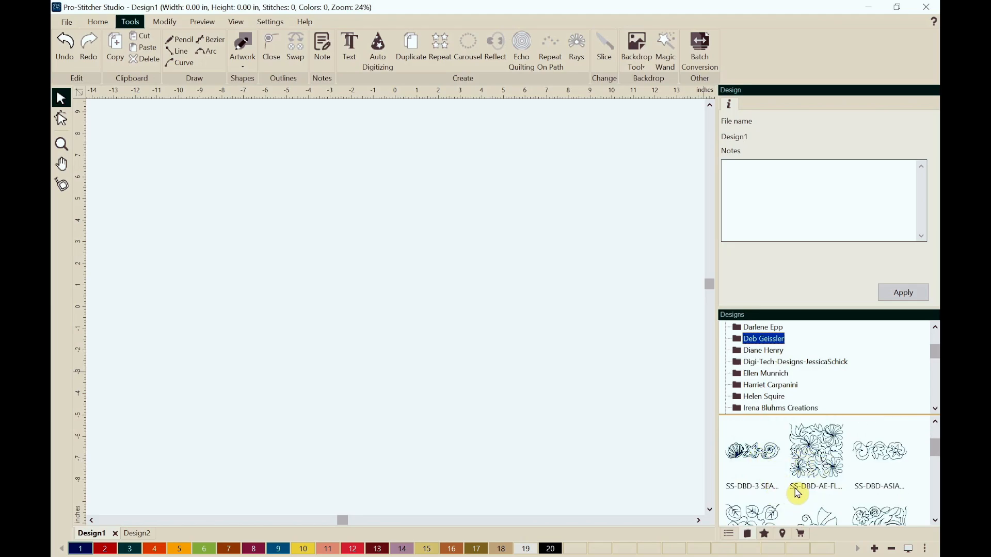
{"action": "scroll", "coordinate": [784, 485], "scroll_direction": "down", "scroll_amount": 1}
{"action": "scroll", "coordinate": [769, 477], "scroll_direction": "down", "scroll_amount": 1}
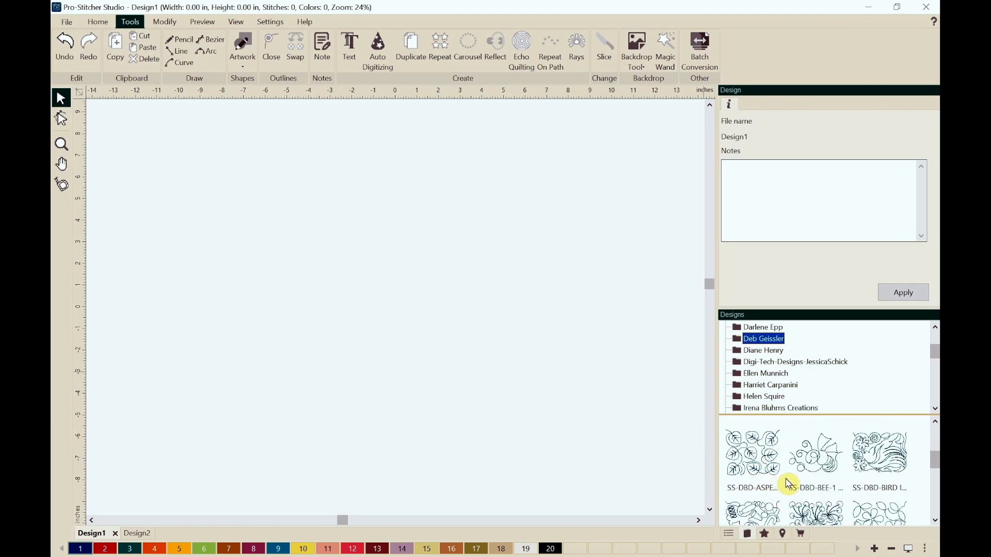
{"action": "left_click", "coordinate": [879, 467]}
{"action": "left_click_drag", "start_coordinate": [878, 467], "coordinate": [210, 292]}
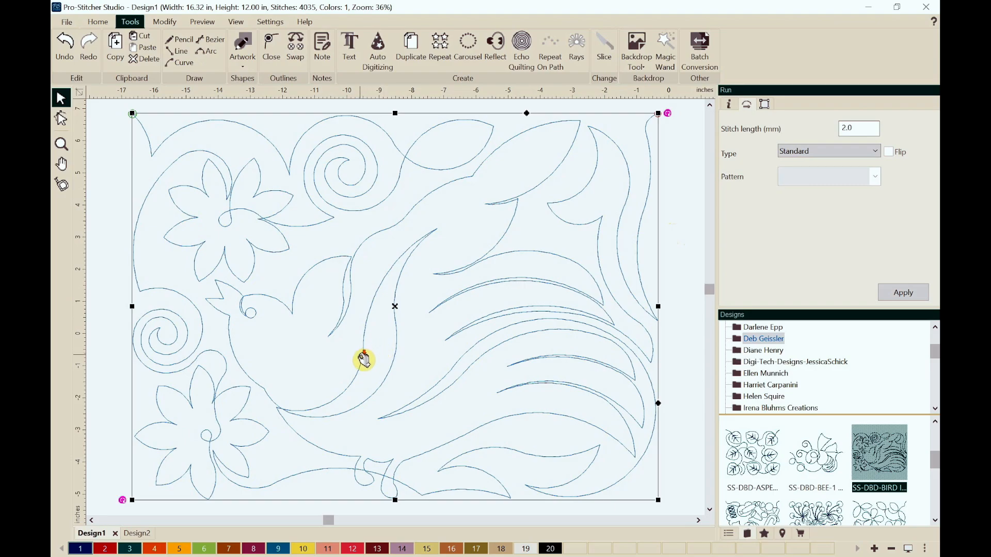
Move the bird design to about X -22.2 in, Y 0.6 in, leaving free space on its right
{"action": "scroll", "coordinate": [364, 356], "scroll_direction": "down", "scroll_amount": 2}
{"action": "scroll", "coordinate": [357, 360], "scroll_direction": "down", "scroll_amount": 3}
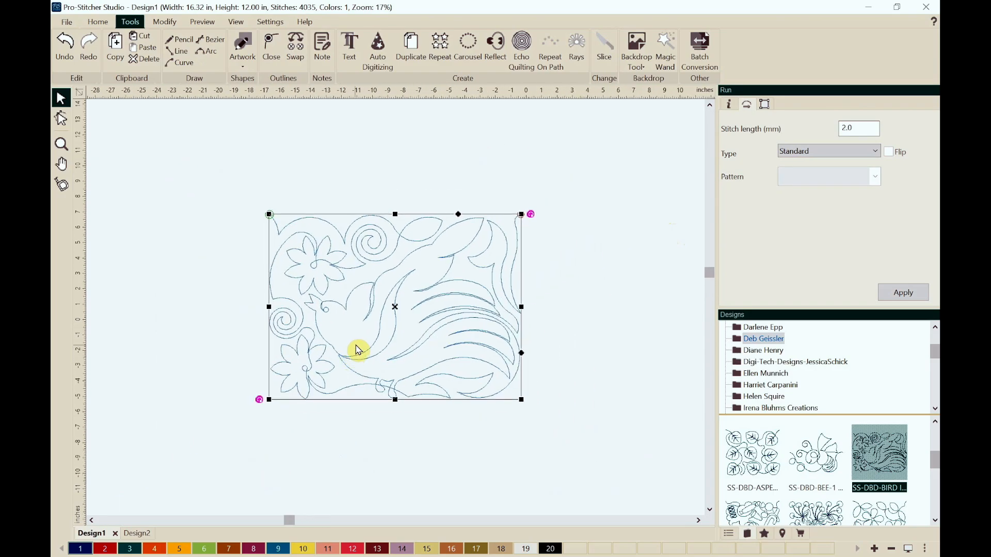
{"action": "left_click_drag", "start_coordinate": [382, 334], "coordinate": [165, 332]}
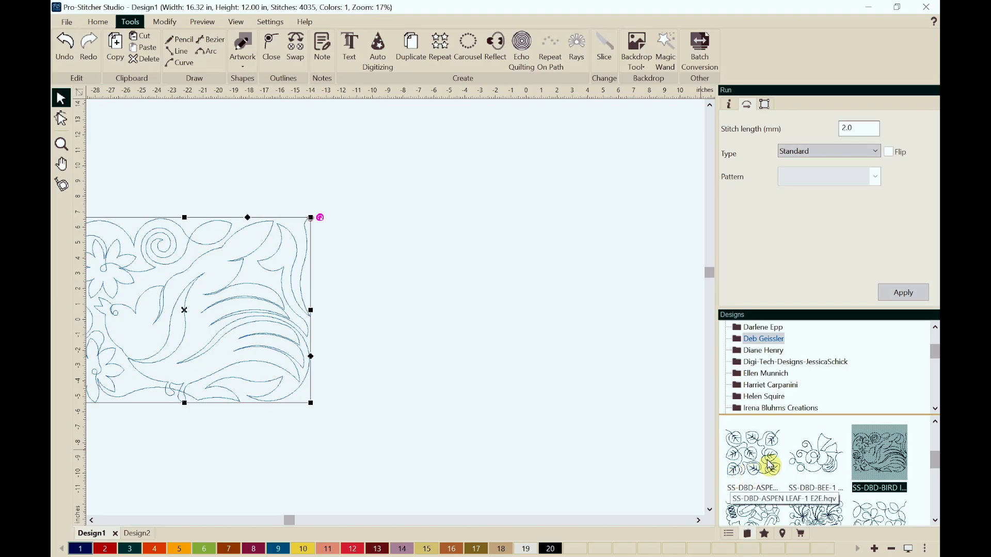
Add the SS-DBD-FLOWER SWIRLS-4 E2E design just right of the bird, centred at about X -7.2 in, Y 0.8 in
{"action": "scroll", "coordinate": [746, 467], "scroll_direction": "up", "scroll_amount": 1}
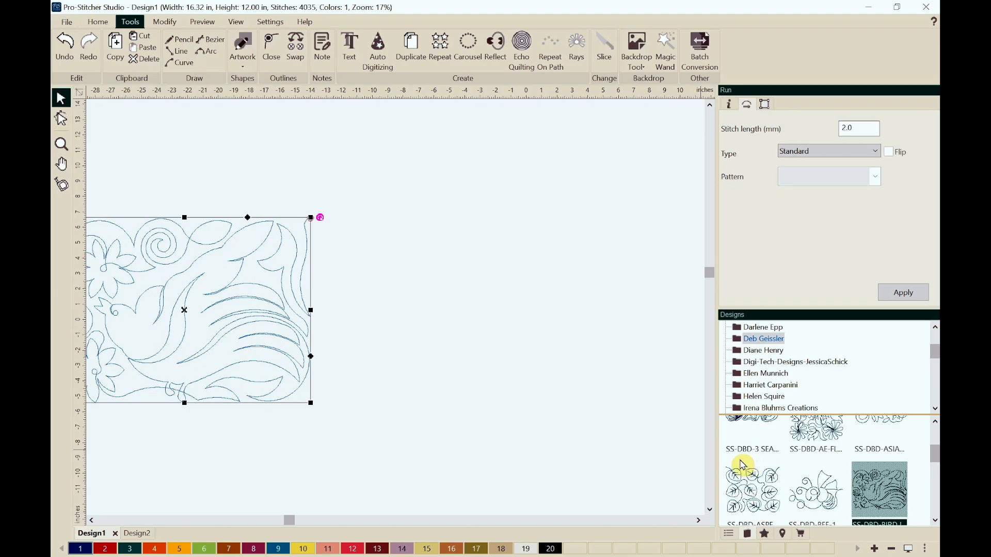
{"action": "scroll", "coordinate": [743, 464], "scroll_direction": "up", "scroll_amount": 1}
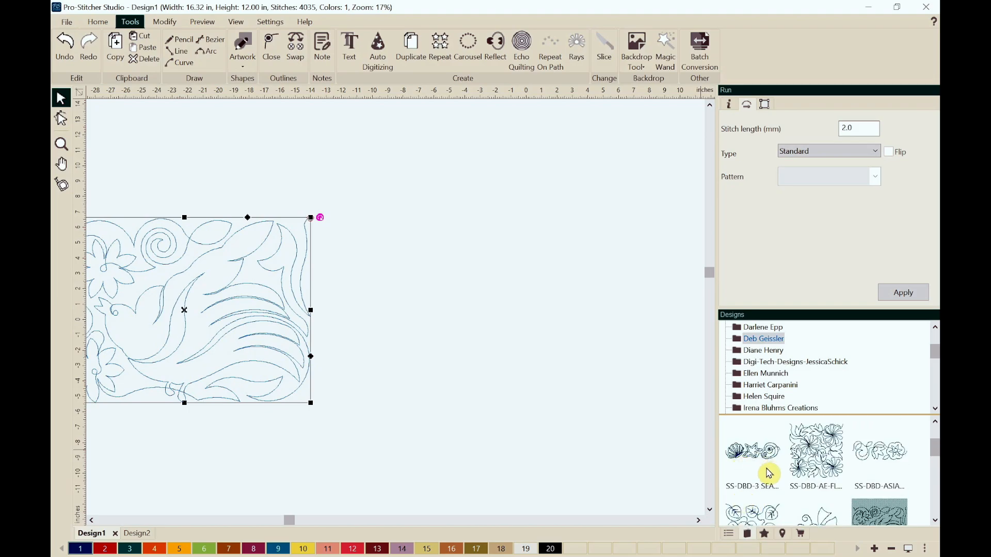
{"action": "scroll", "coordinate": [761, 477], "scroll_direction": "down", "scroll_amount": 2}
{"action": "scroll", "coordinate": [753, 479], "scroll_direction": "down", "scroll_amount": 2}
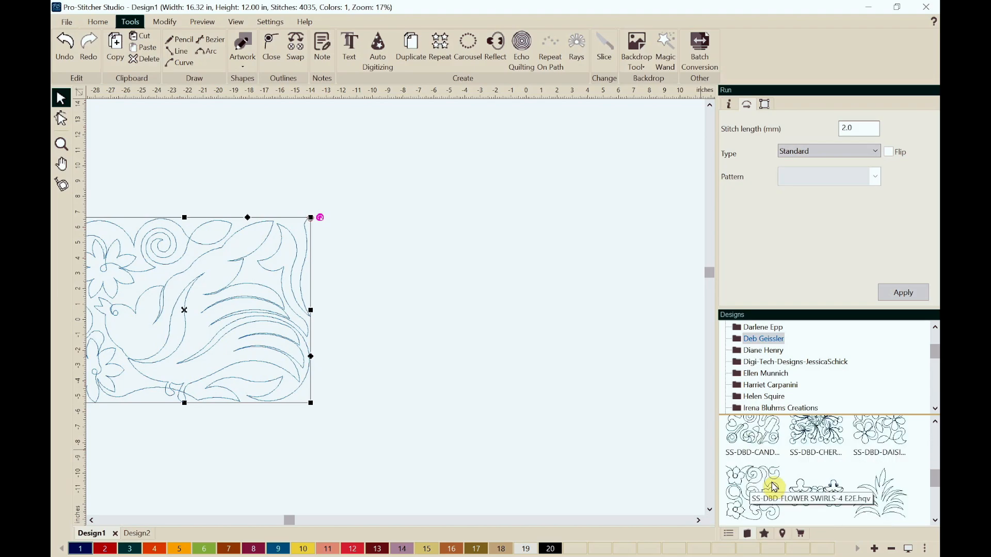
{"action": "left_click_drag", "start_coordinate": [747, 484], "coordinate": [418, 323]}
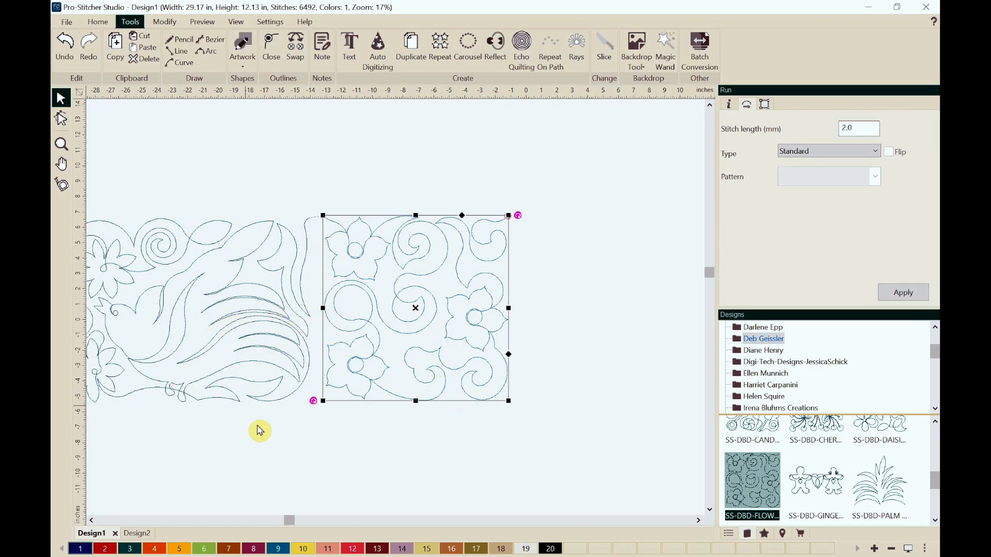
{"action": "key", "text": "0"}
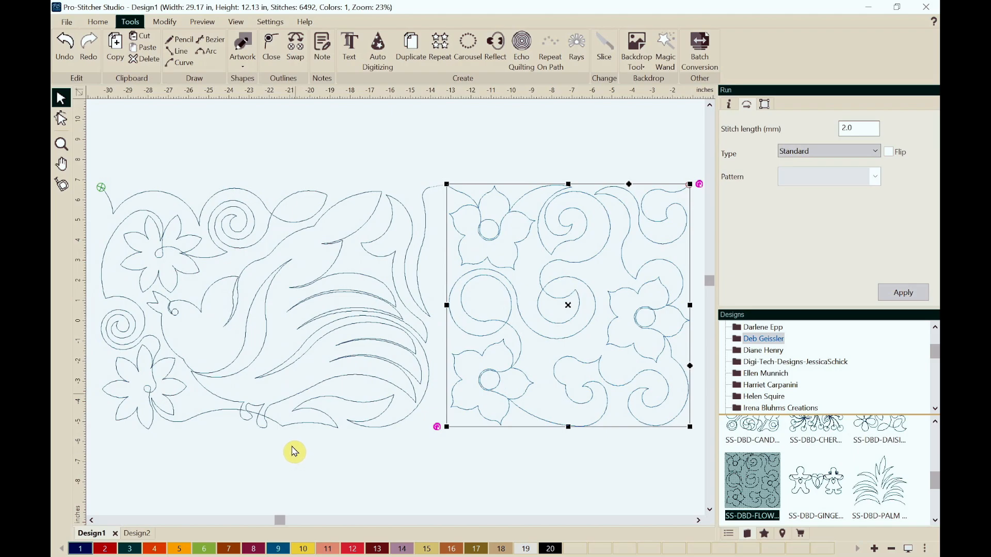
Check the bird design's size and set the flower swirls design's height to 12.01 in, keeping the aspect ratio
{"action": "left_click", "coordinate": [267, 334]}
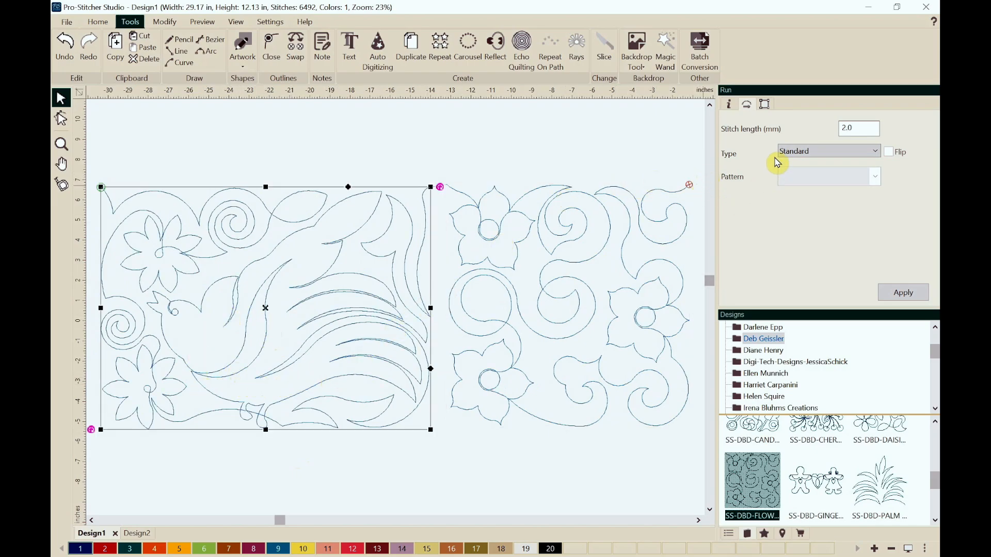
{"action": "left_click", "coordinate": [764, 106]}
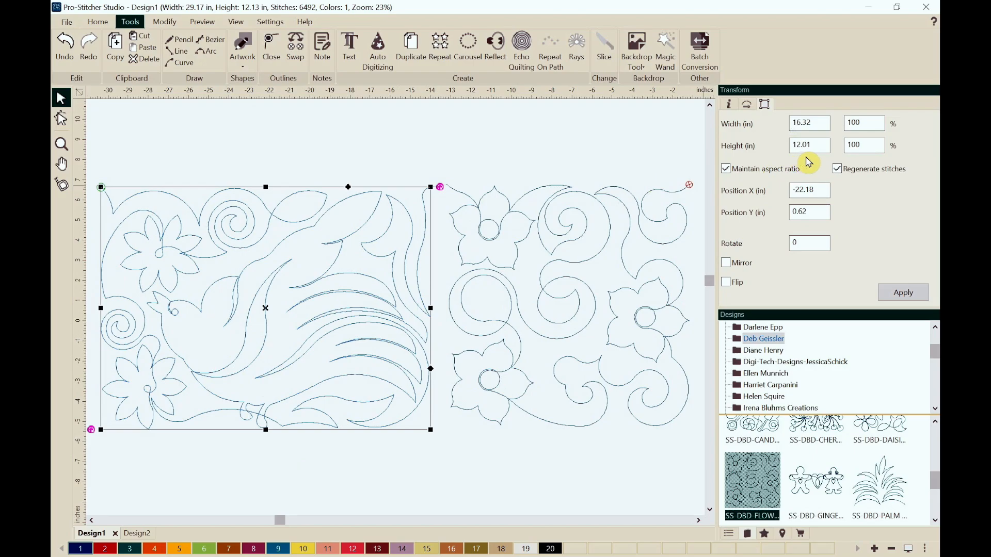
{"action": "left_click", "coordinate": [573, 273]}
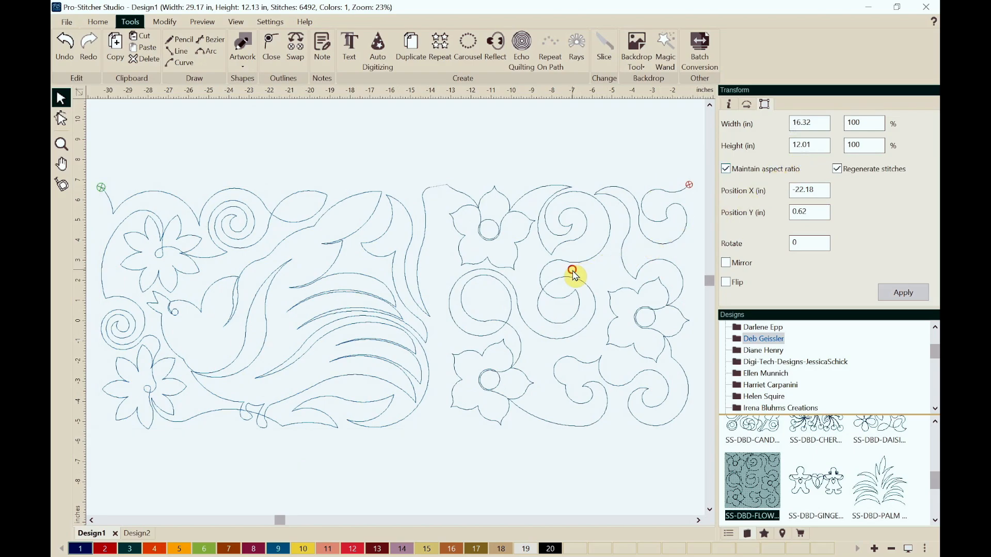
{"action": "left_click", "coordinate": [574, 272]}
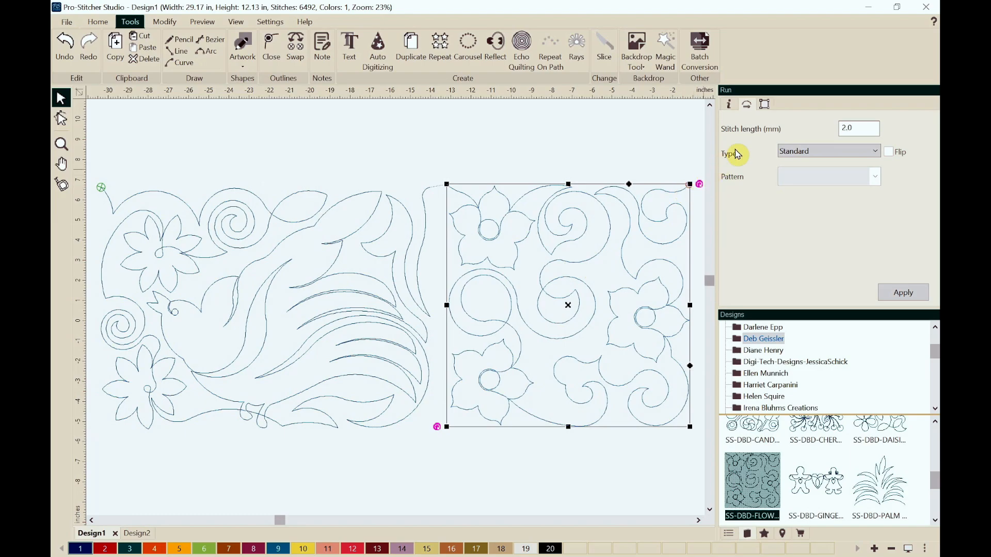
{"action": "left_click", "coordinate": [765, 105]}
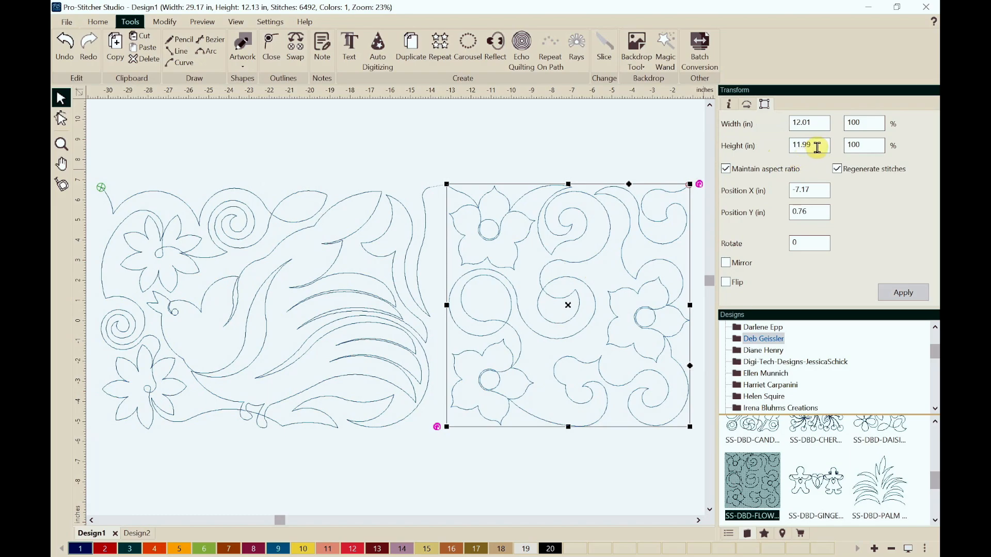
{"action": "double_click", "coordinate": [817, 148]}
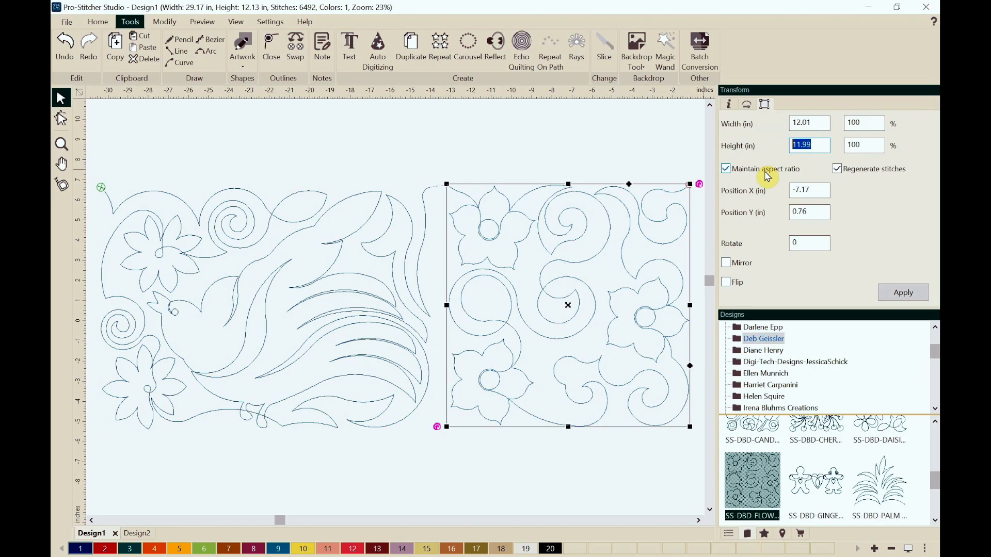
{"action": "type", "text": "12.01"}
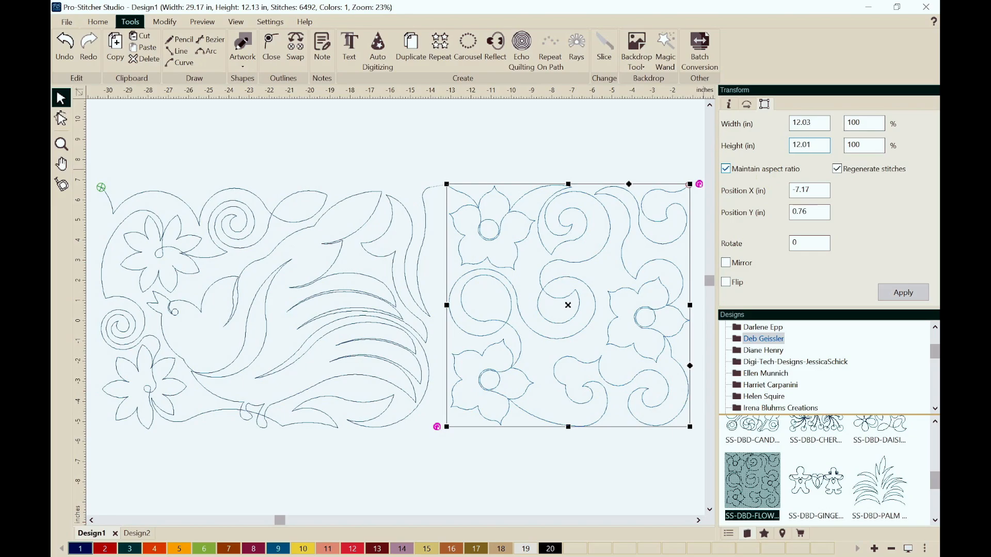
{"action": "left_click", "coordinate": [884, 292]}
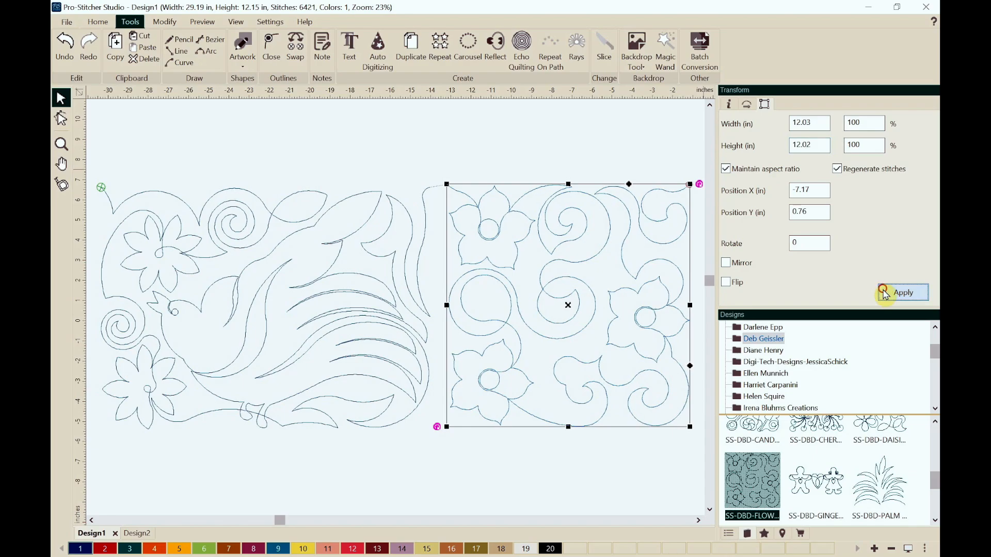
Re-enter 12.01 in as the flower swirls design's height and apply it again
{"action": "left_click", "coordinate": [374, 283]}
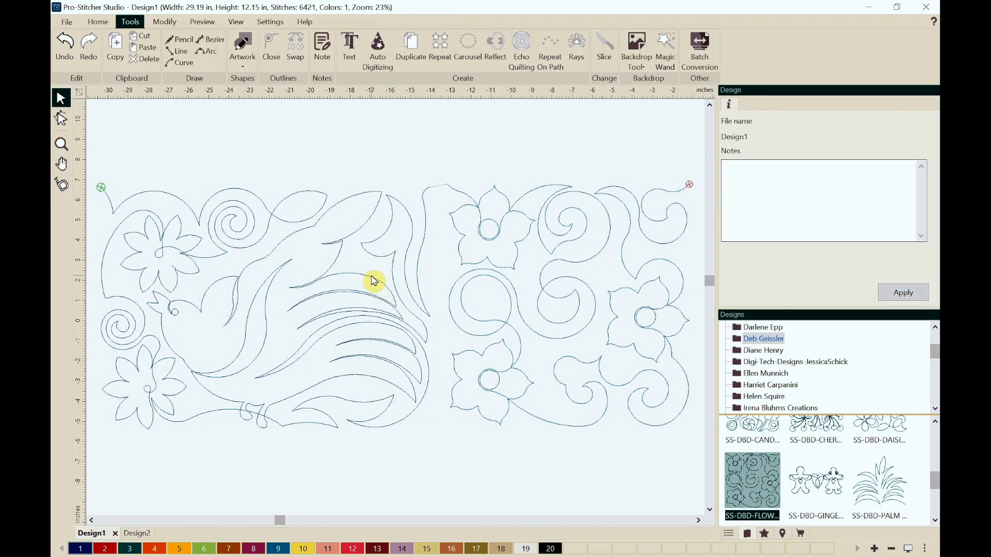
{"action": "left_click", "coordinate": [375, 282]}
{"action": "left_click", "coordinate": [764, 107]}
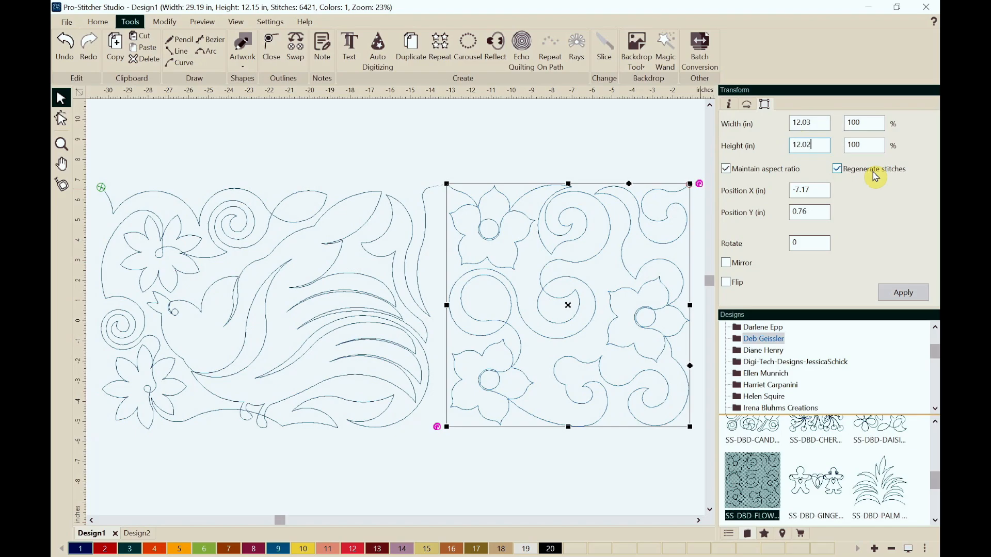
{"action": "type", "text": "12.0"}
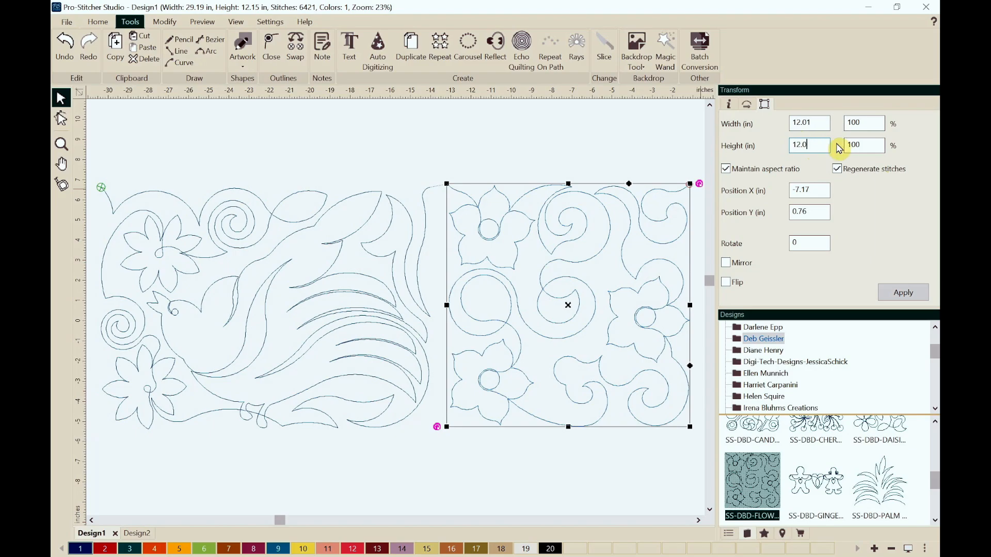
{"action": "type", "text": "1"}
{"action": "left_click", "coordinate": [896, 295]}
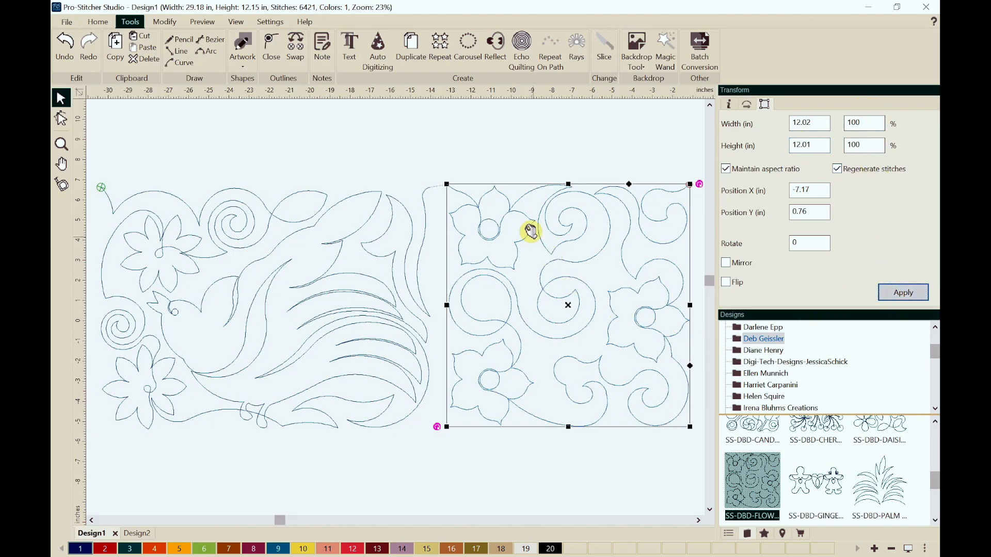
Move the flower swirls design against the bird's right edge, bringing its start point to the bird's end point
{"action": "left_click", "coordinate": [513, 174]}
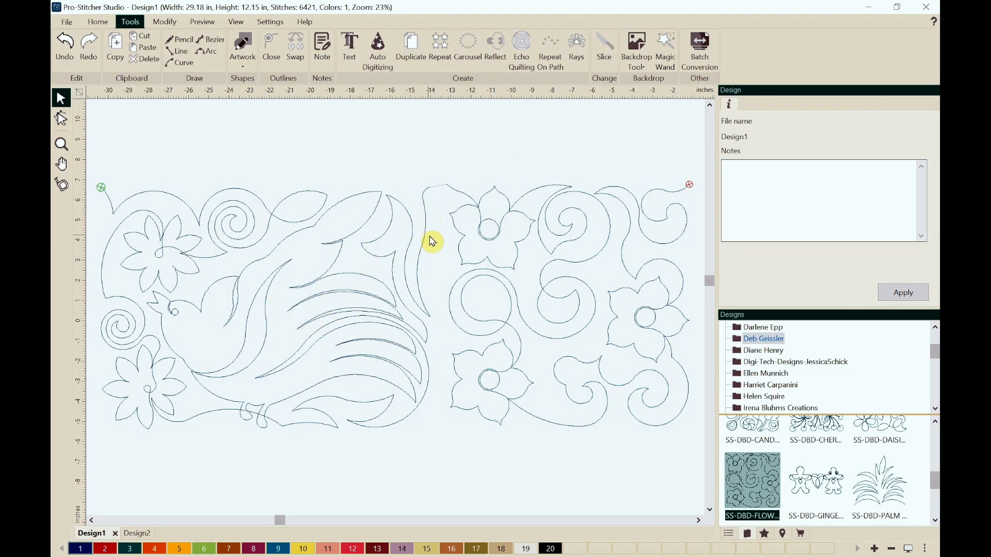
{"action": "left_click", "coordinate": [487, 230]}
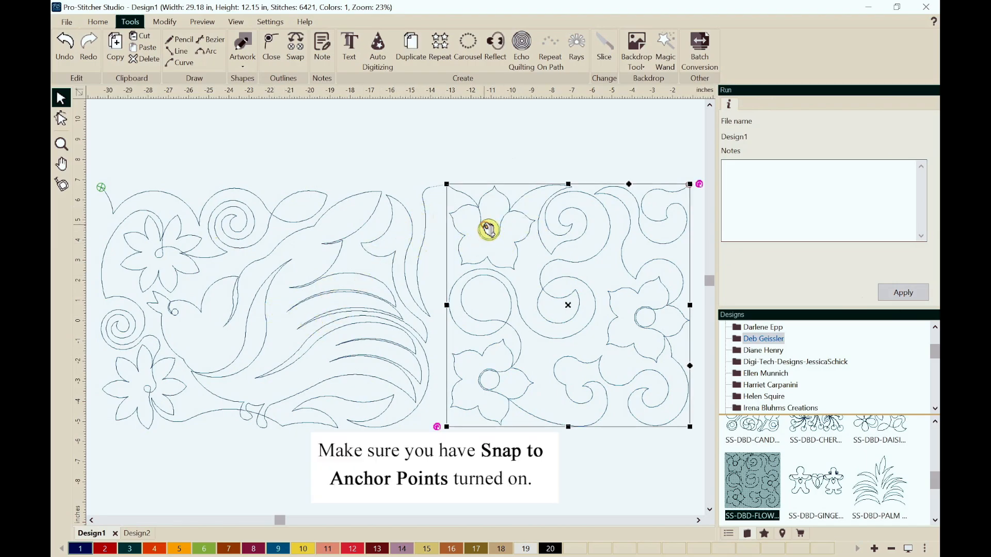
{"action": "left_click_drag", "start_coordinate": [488, 230], "coordinate": [464, 227]}
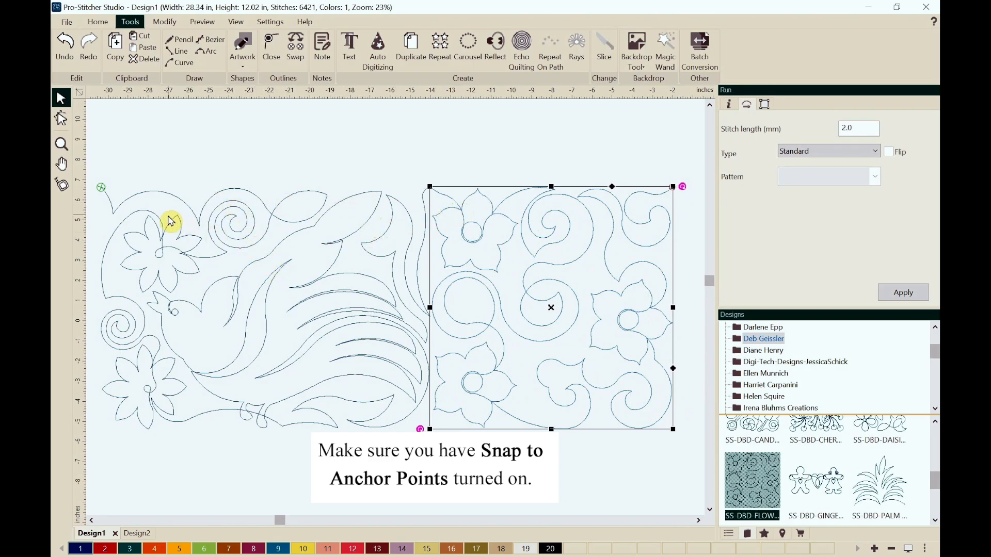
Inspect the join up close and nudge the flower swirls design so its start point meets the bird's end point exactly
{"action": "left_click", "coordinate": [61, 148]}
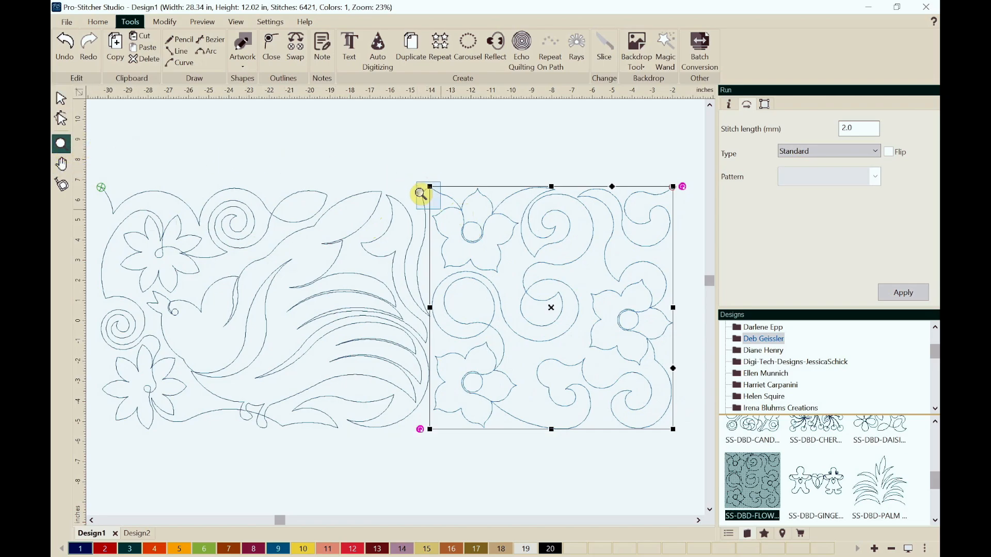
{"action": "left_click_drag", "start_coordinate": [420, 192], "coordinate": [449, 215]}
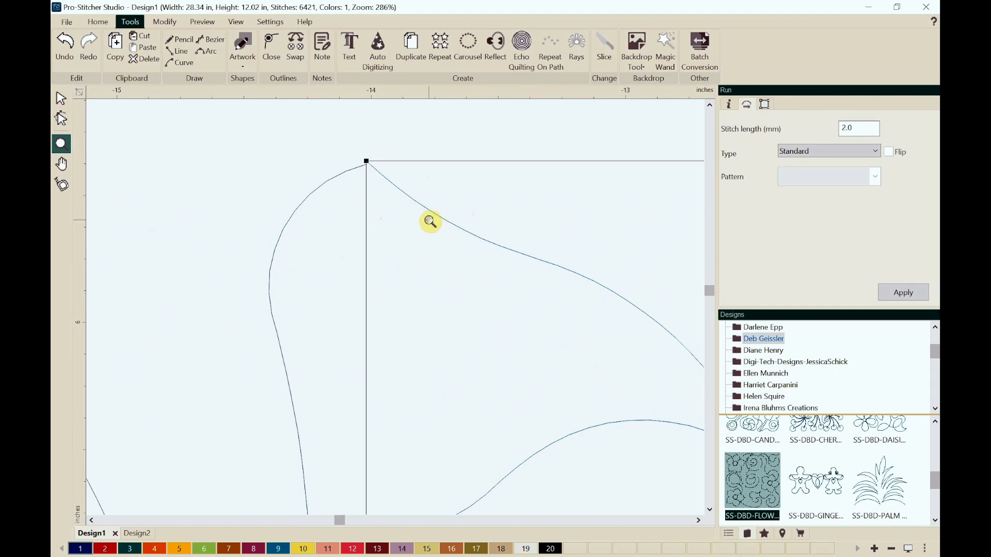
{"action": "left_click", "coordinate": [62, 115]}
{"action": "left_click", "coordinate": [431, 215]}
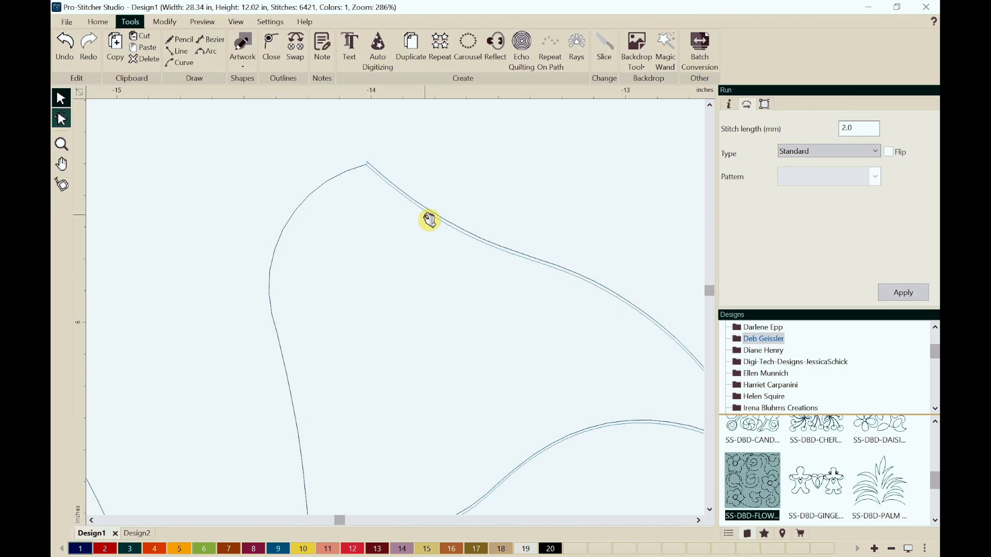
{"action": "left_click", "coordinate": [430, 220]}
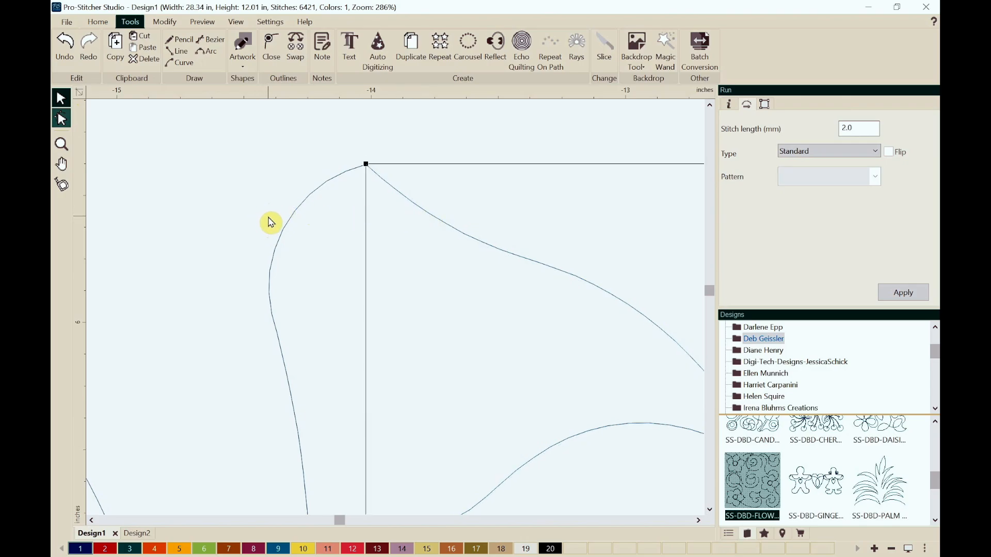
{"action": "key", "text": "F4"}
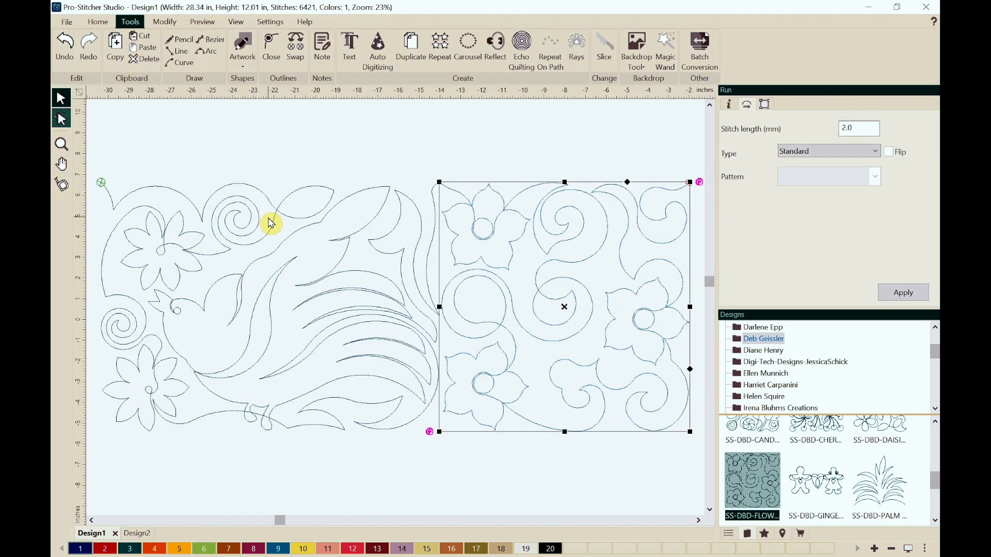
{"action": "left_click", "coordinate": [260, 150]}
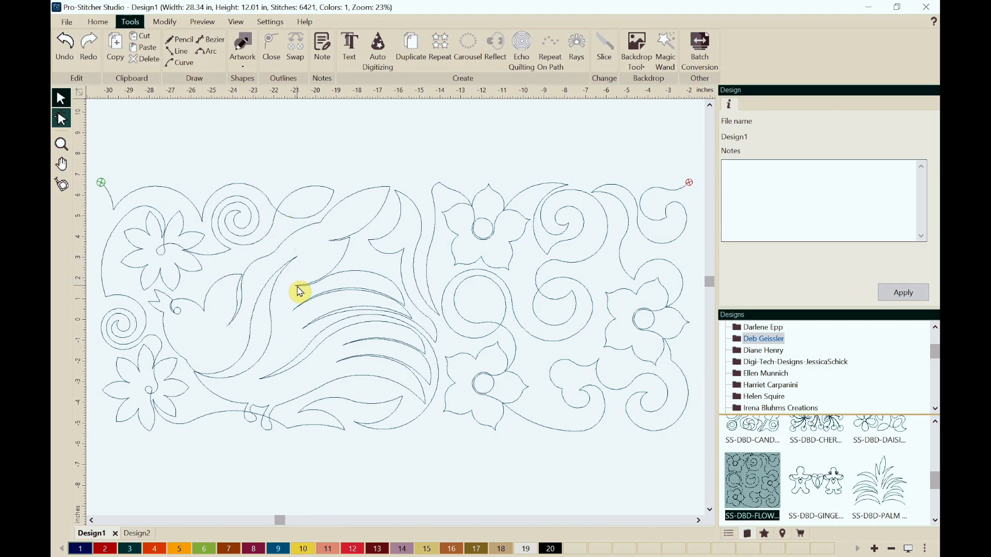
{"action": "scroll", "coordinate": [298, 293], "scroll_direction": "down", "scroll_amount": 2}
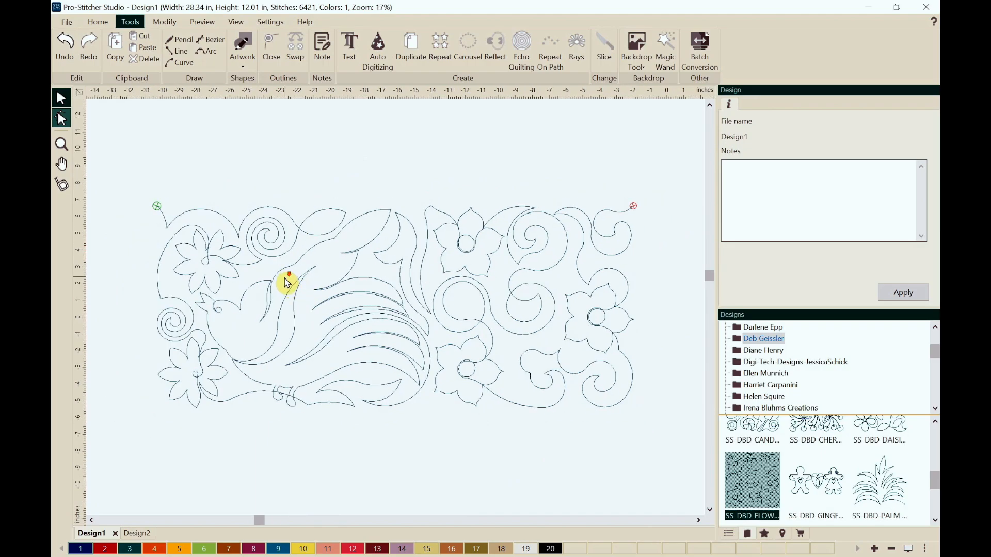
Add the SS-DBD-DAISI... daisy design from the design library to the empty space right of the flower swirls design
{"action": "scroll", "coordinate": [287, 283], "scroll_direction": "down", "scroll_amount": 2}
{"action": "scroll", "coordinate": [282, 285], "scroll_direction": "down", "scroll_amount": 1}
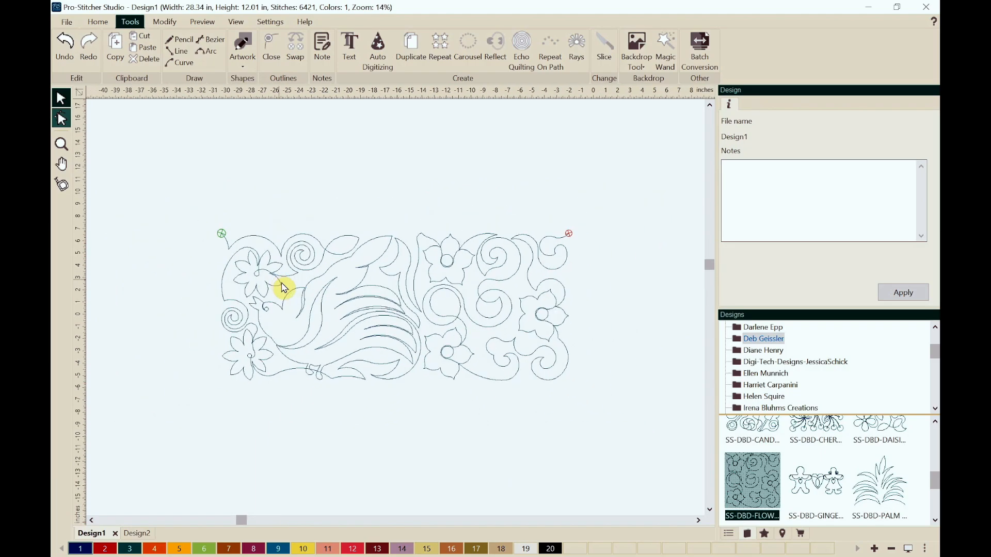
{"action": "left_click", "coordinate": [783, 535]}
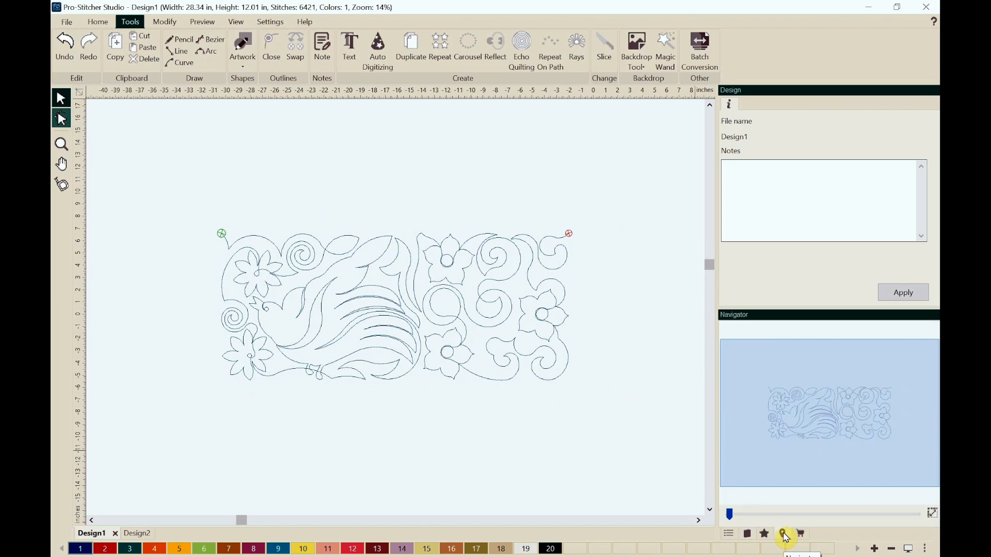
{"action": "left_click_drag", "start_coordinate": [758, 467], "coordinate": [851, 477]}
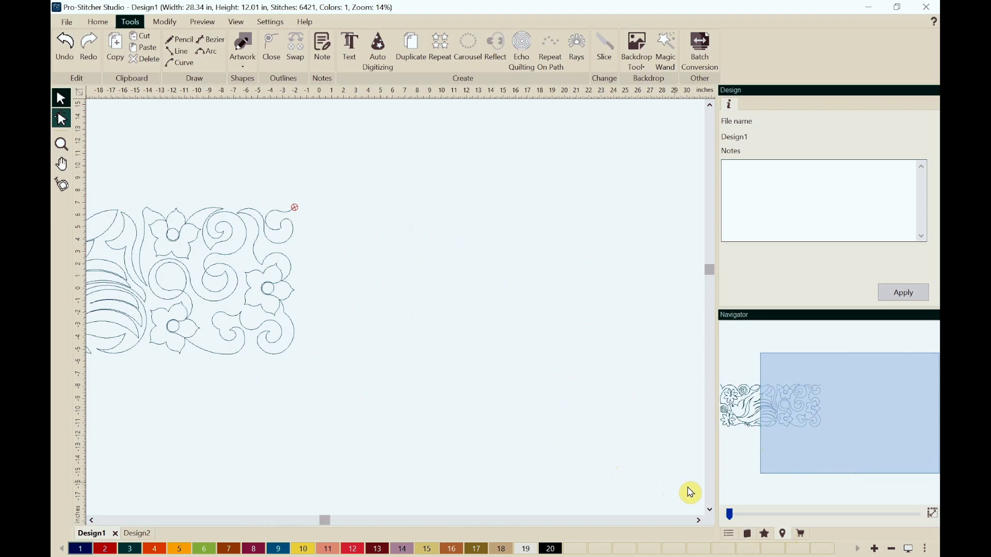
{"action": "left_click", "coordinate": [748, 534]}
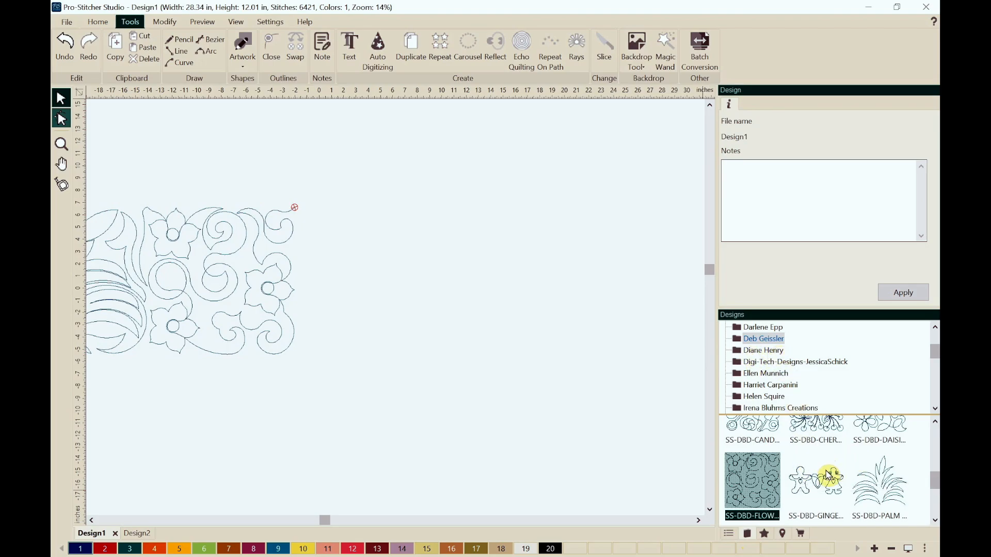
{"action": "scroll", "coordinate": [829, 476], "scroll_direction": "up", "scroll_amount": 1}
{"action": "left_click", "coordinate": [880, 447]}
{"action": "left_click_drag", "start_coordinate": [826, 439], "coordinate": [415, 302]}
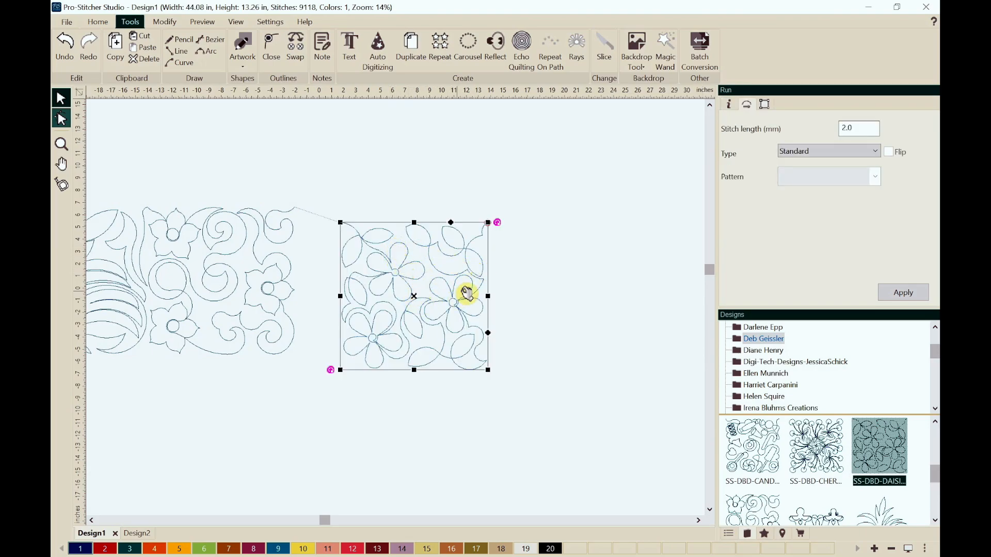
Check the daisy design's size, move it against the flower swirls' right edge, and align its start point exactly with their end point
{"action": "left_click", "coordinate": [765, 107]}
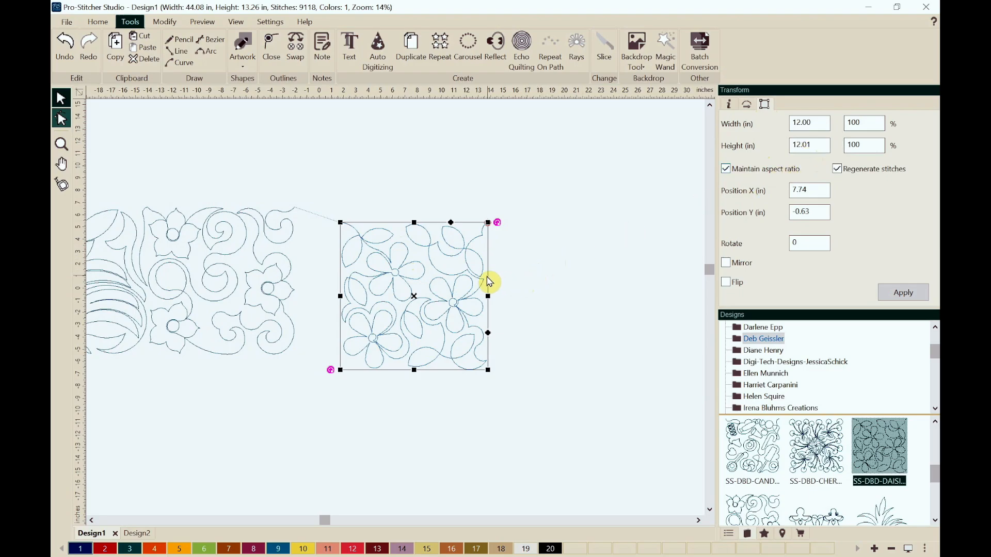
{"action": "left_click_drag", "start_coordinate": [438, 284], "coordinate": [354, 253]}
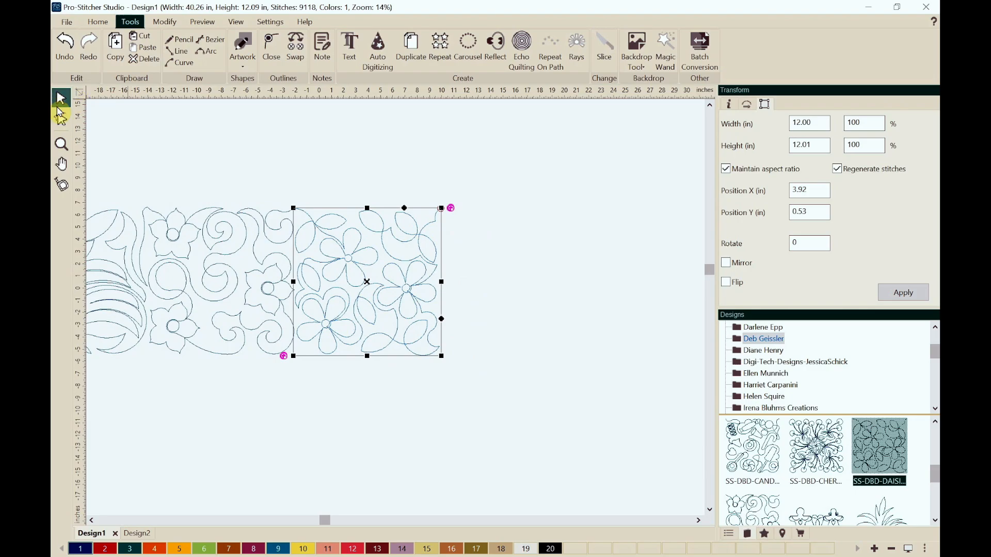
{"action": "left_click", "coordinate": [66, 150]}
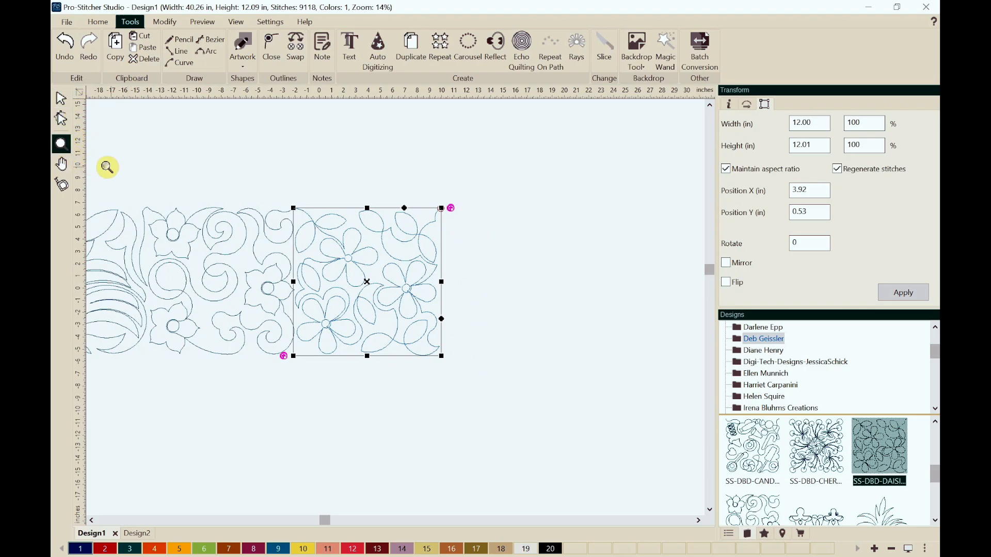
{"action": "left_click_drag", "start_coordinate": [285, 202], "coordinate": [311, 231]}
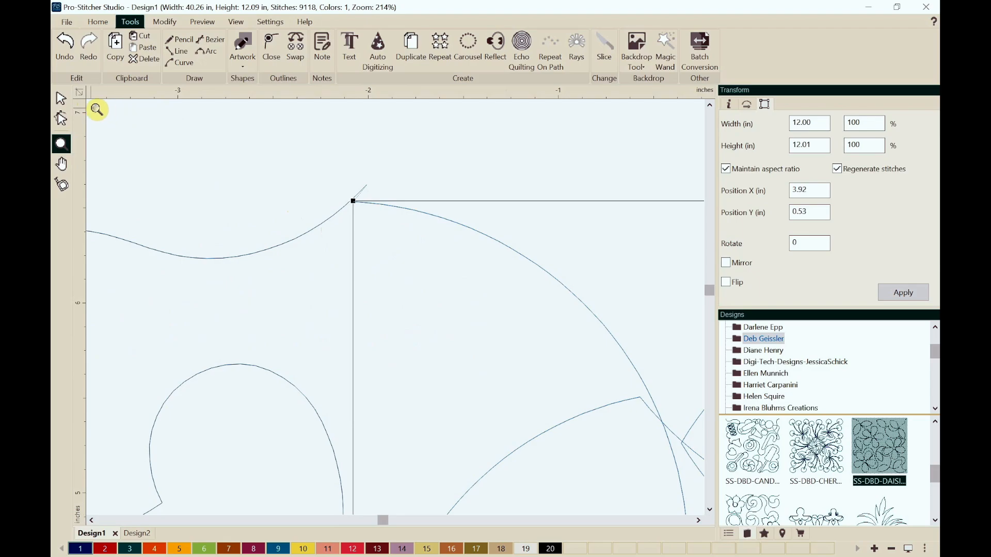
{"action": "left_click", "coordinate": [61, 101]}
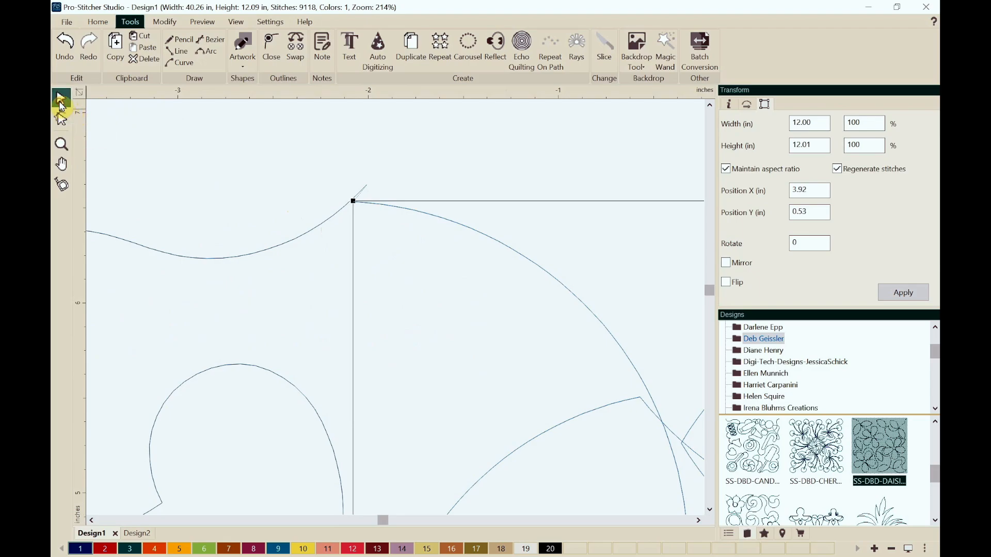
{"action": "left_click_drag", "start_coordinate": [416, 223], "coordinate": [431, 201]}
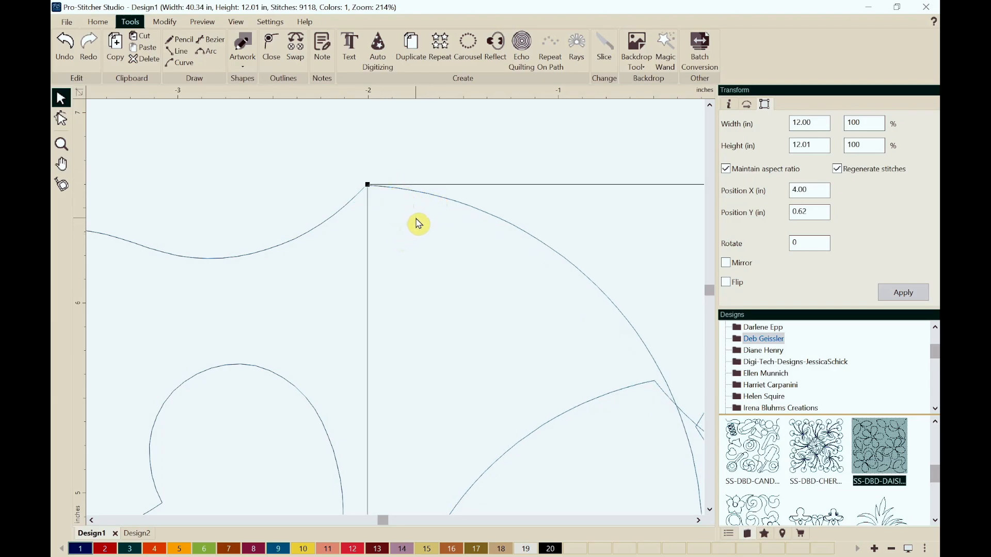
{"action": "key", "text": "0"}
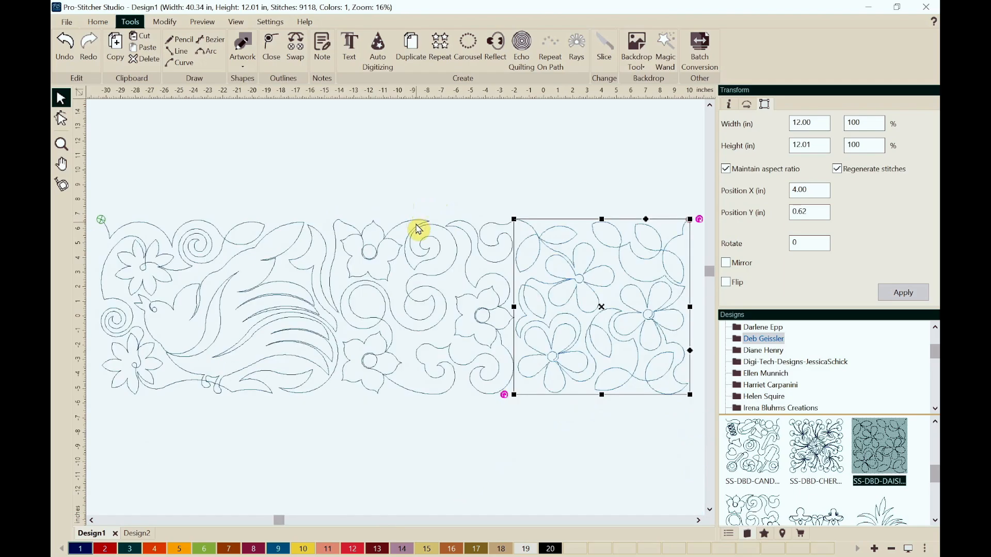
{"action": "left_click", "coordinate": [418, 199]}
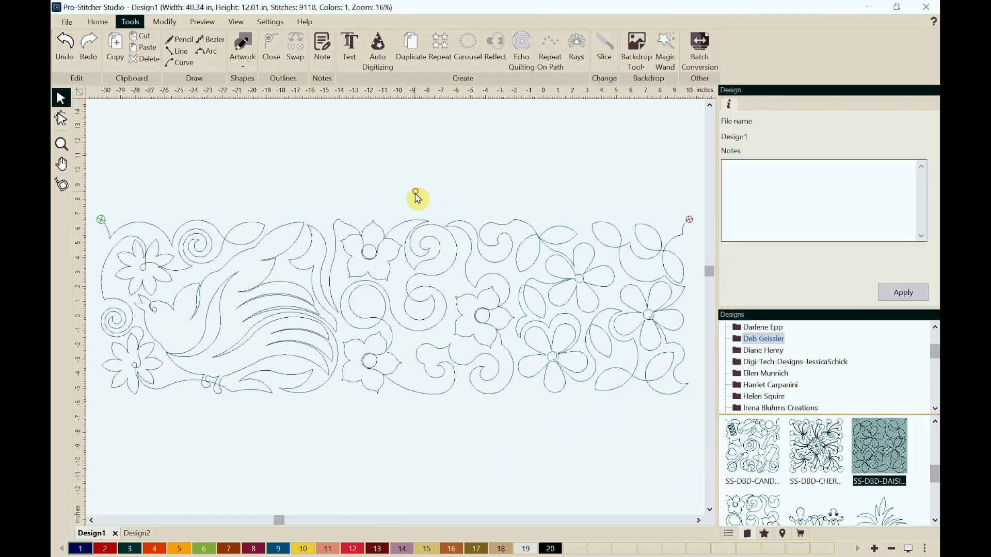
Add the SS-DBD-AE-FL... flower design from the design library to the empty space right of the daisy design
{"action": "left_click", "coordinate": [785, 535]}
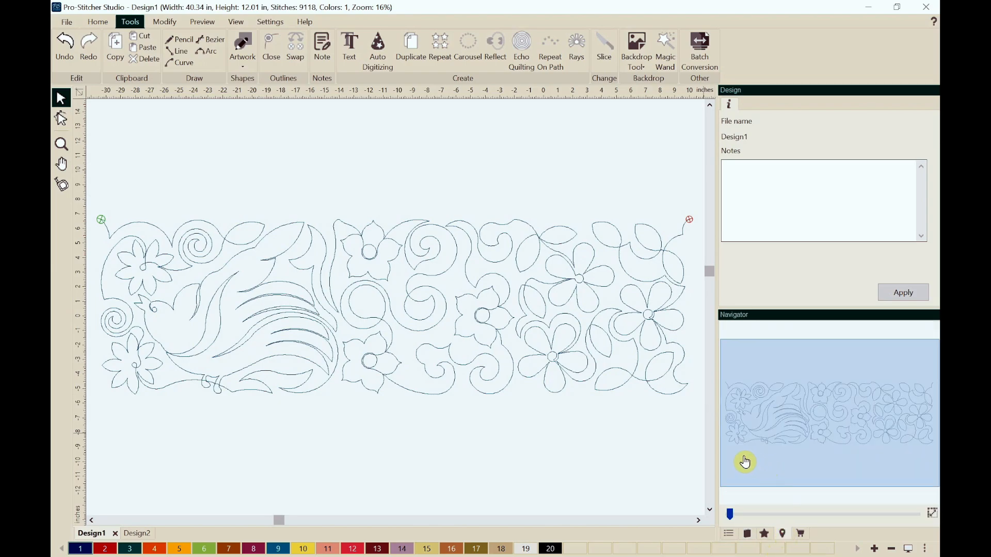
{"action": "left_click_drag", "start_coordinate": [746, 462], "coordinate": [853, 460]}
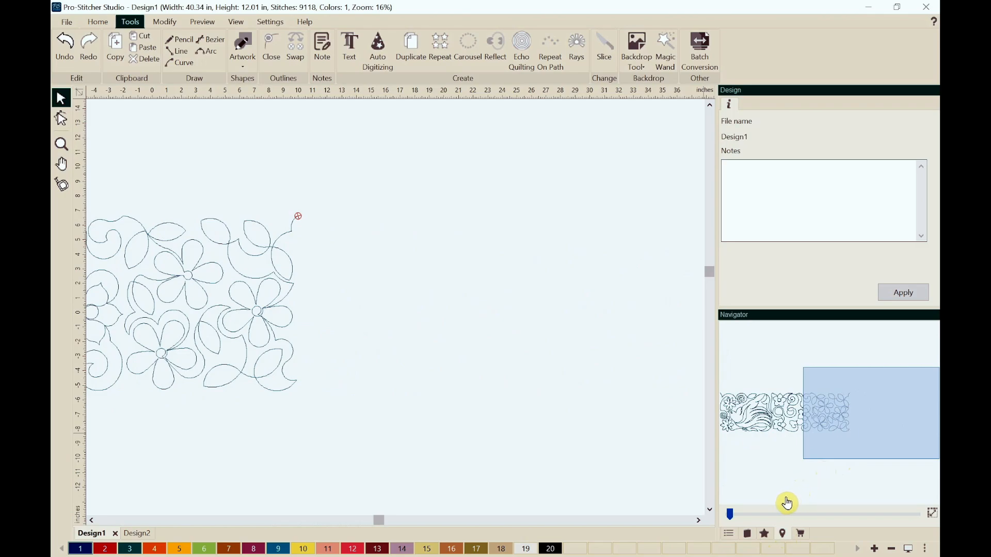
{"action": "left_click", "coordinate": [748, 537]}
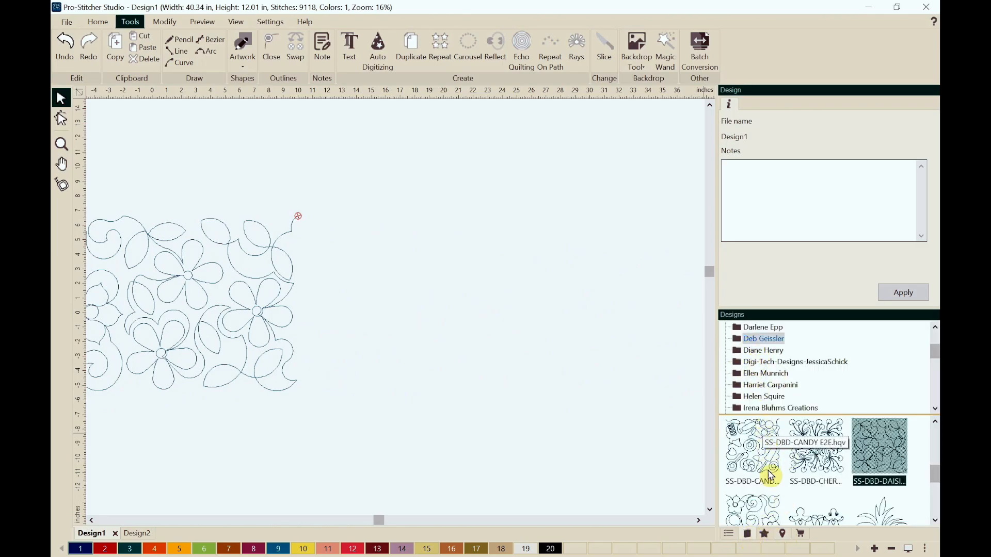
{"action": "scroll", "coordinate": [761, 485], "scroll_direction": "up", "scroll_amount": 1}
{"action": "scroll", "coordinate": [759, 485], "scroll_direction": "up", "scroll_amount": 2}
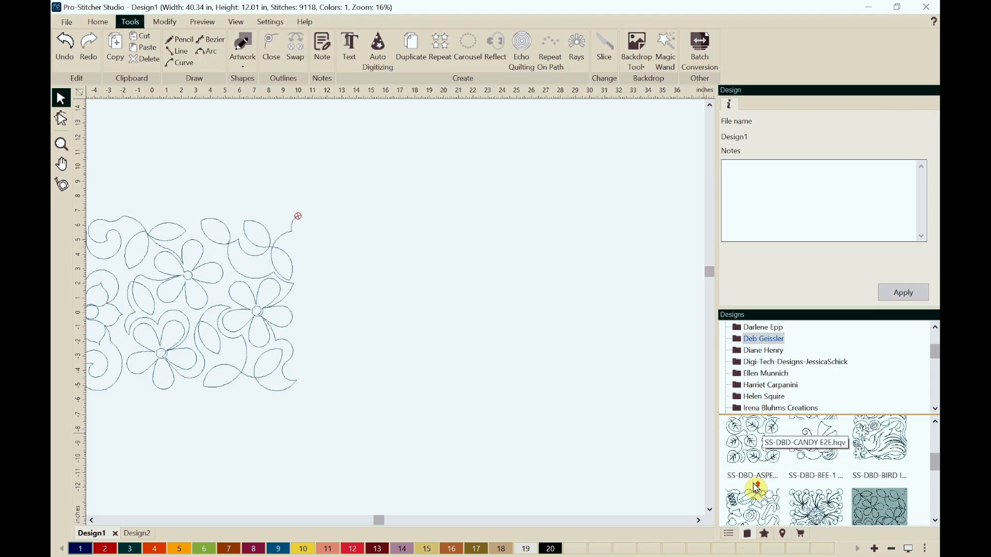
{"action": "scroll", "coordinate": [755, 486], "scroll_direction": "up", "scroll_amount": 2}
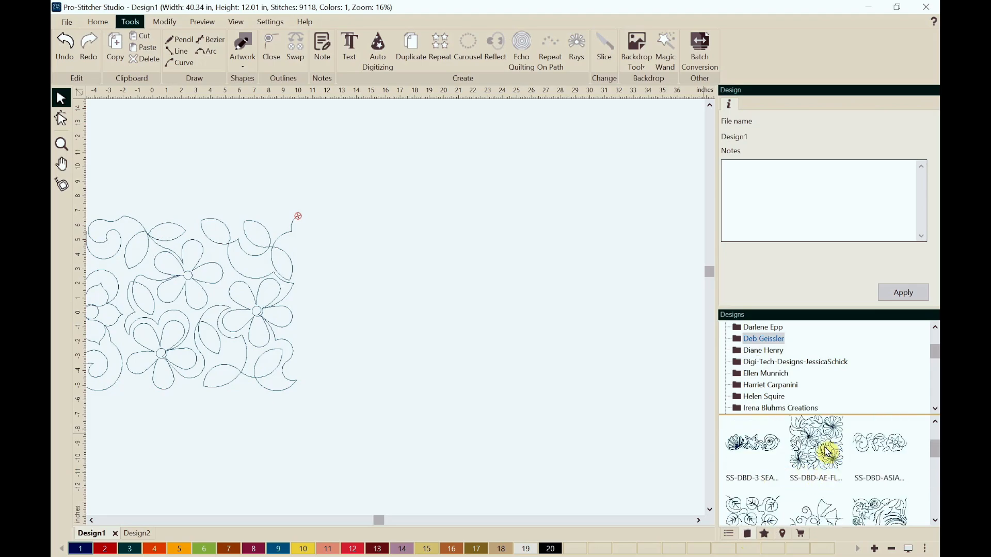
{"action": "left_click", "coordinate": [815, 454]}
{"action": "left_click_drag", "start_coordinate": [729, 431], "coordinate": [431, 337]}
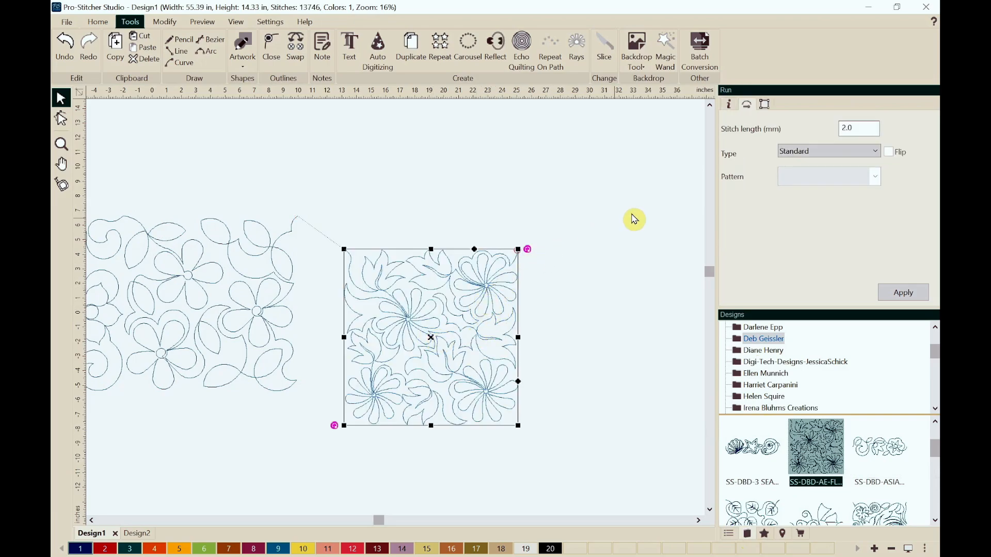
Set the newly added flower design's height to 12.01 in, keeping the aspect ratio
{"action": "left_click", "coordinate": [764, 105]}
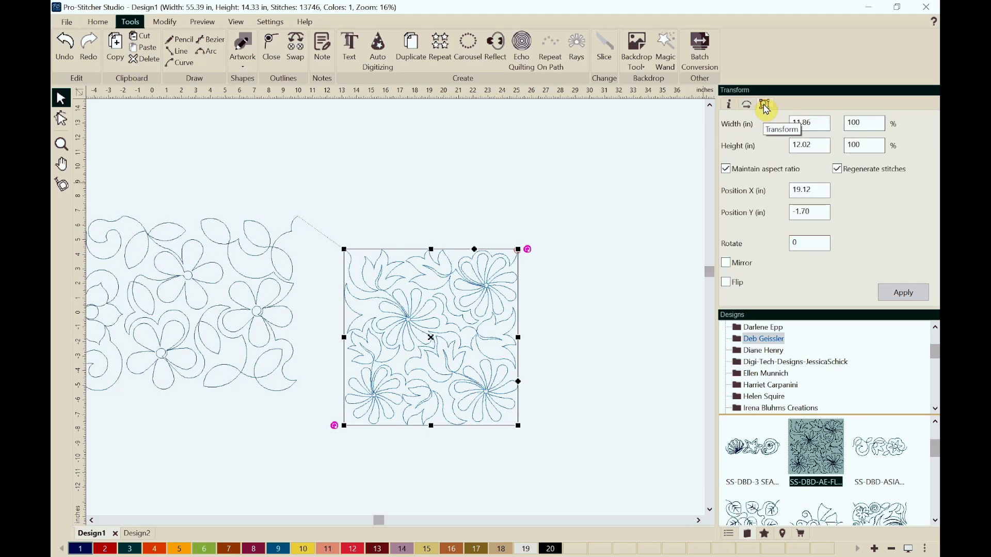
{"action": "left_click", "coordinate": [813, 146]}
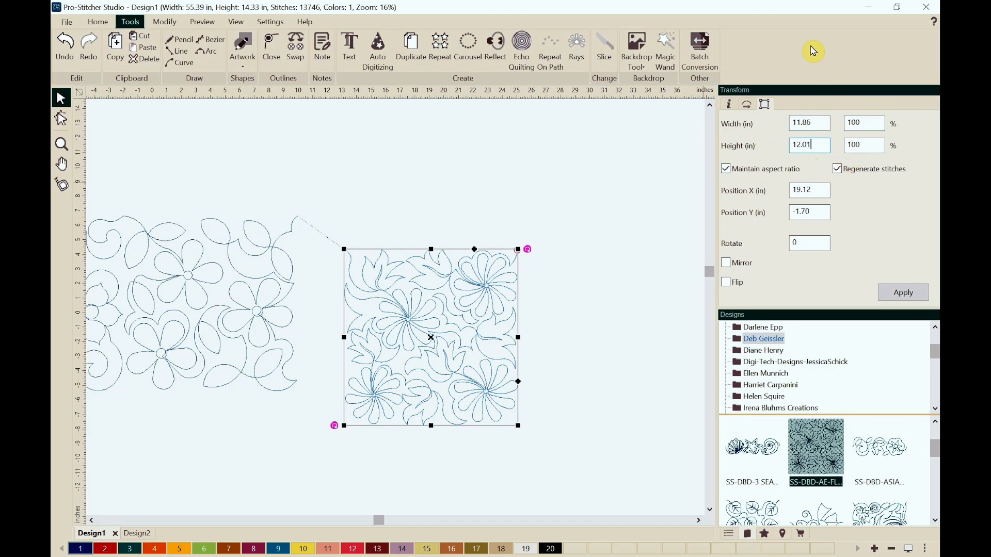
{"action": "left_click", "coordinate": [885, 292]}
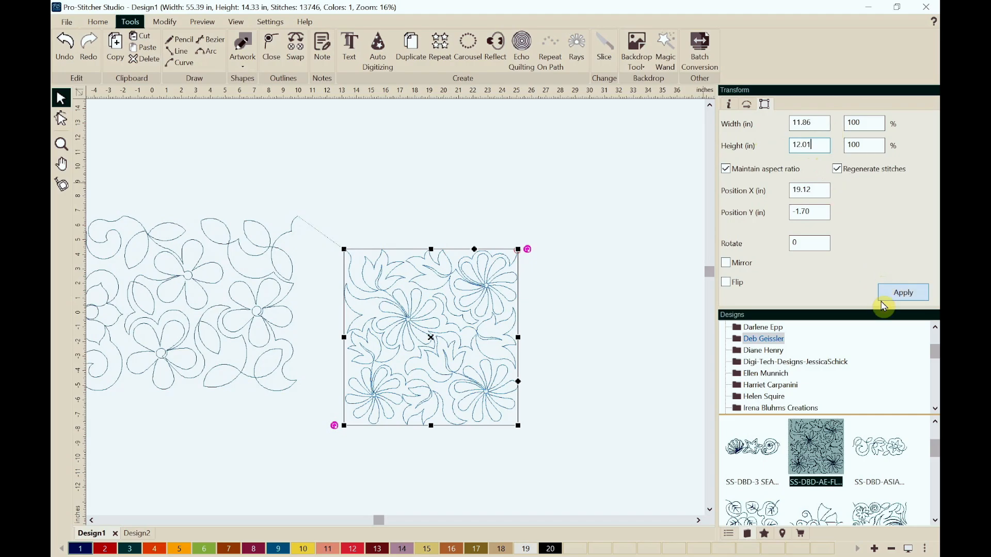
{"action": "left_click", "coordinate": [886, 298]}
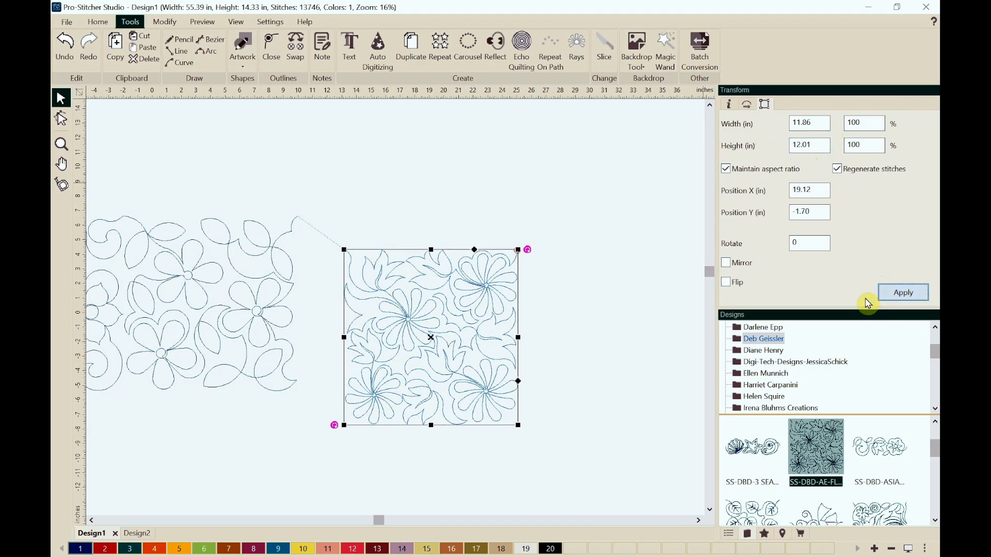
Move the last flower design against the daisy design's right edge and nudge its start point exactly onto the daisy design's end point
{"action": "left_click", "coordinate": [397, 309]}
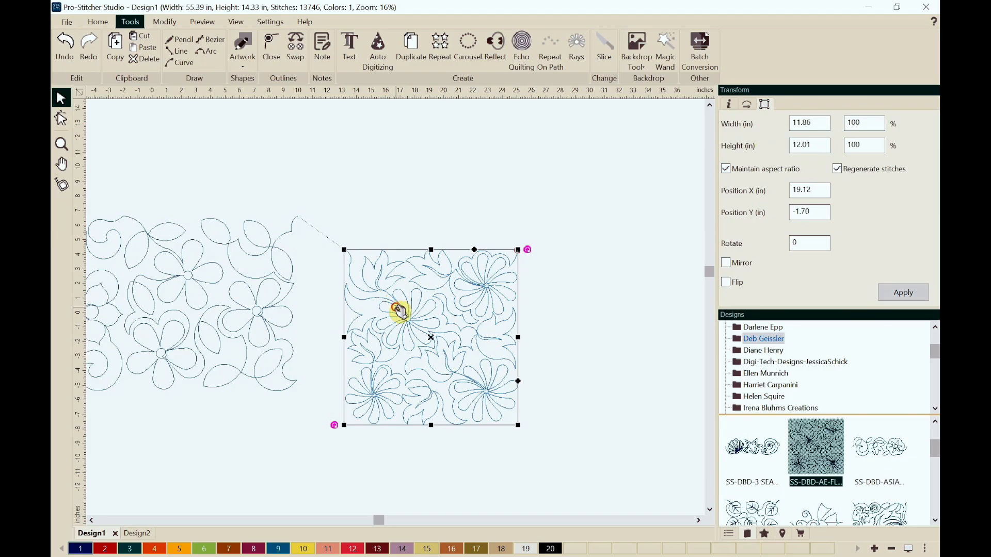
{"action": "left_click_drag", "start_coordinate": [400, 311], "coordinate": [349, 276]}
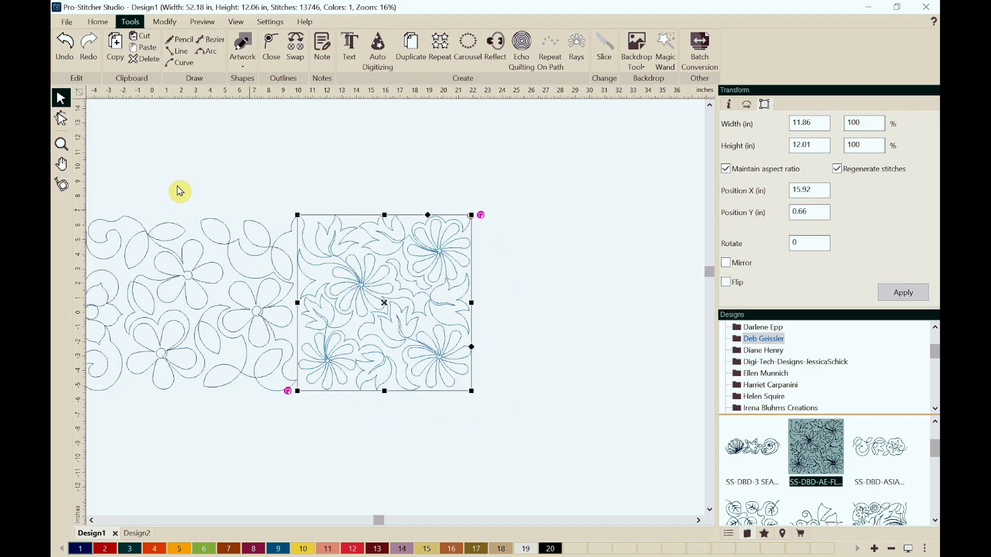
{"action": "left_click", "coordinate": [62, 149]}
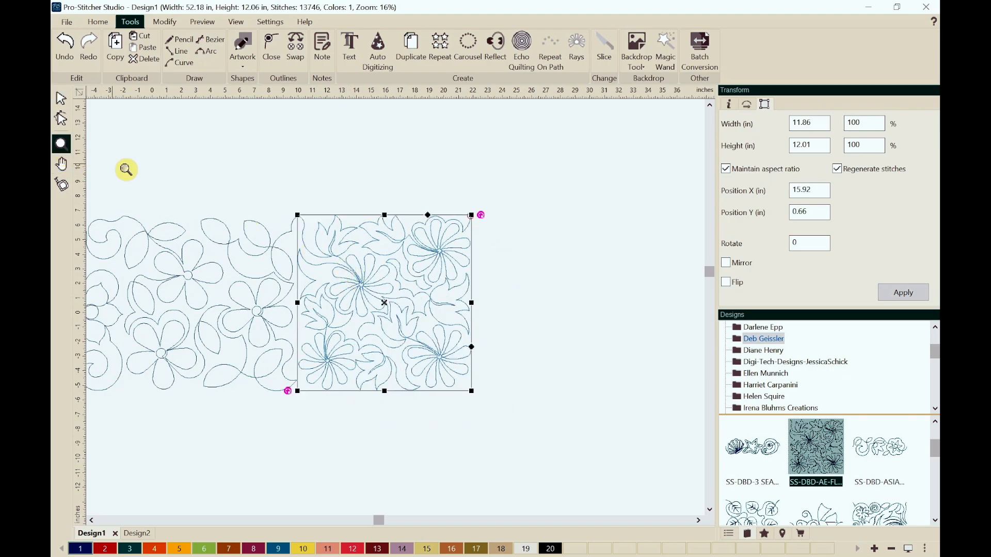
{"action": "left_click_drag", "start_coordinate": [285, 209], "coordinate": [322, 239]}
{"action": "left_click", "coordinate": [61, 99]}
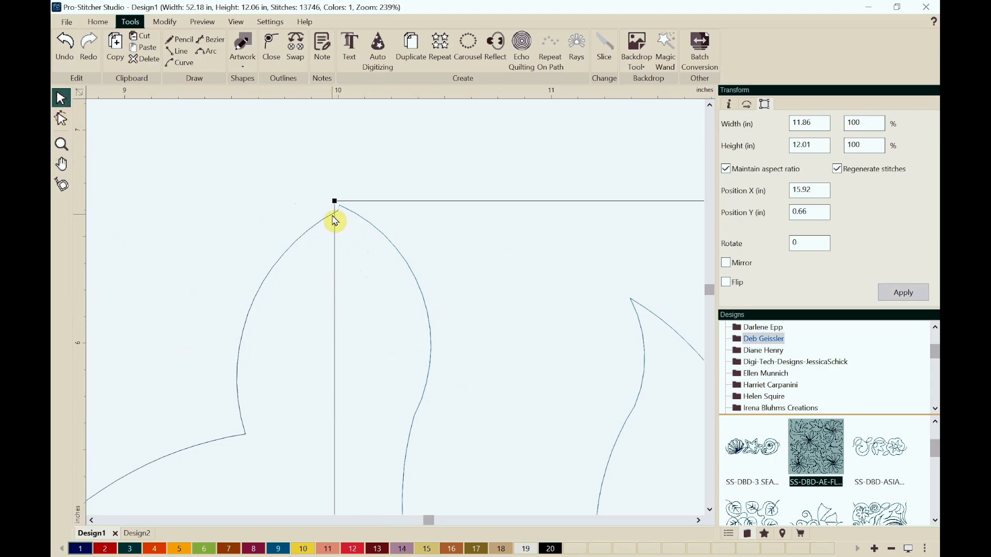
{"action": "left_click", "coordinate": [379, 234]}
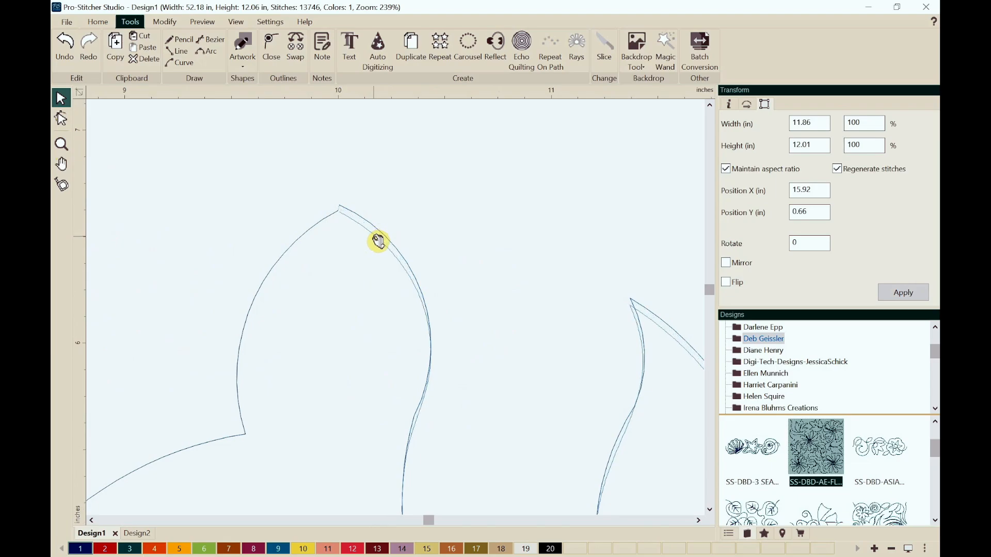
{"action": "left_click_drag", "start_coordinate": [378, 241], "coordinate": [377, 242]}
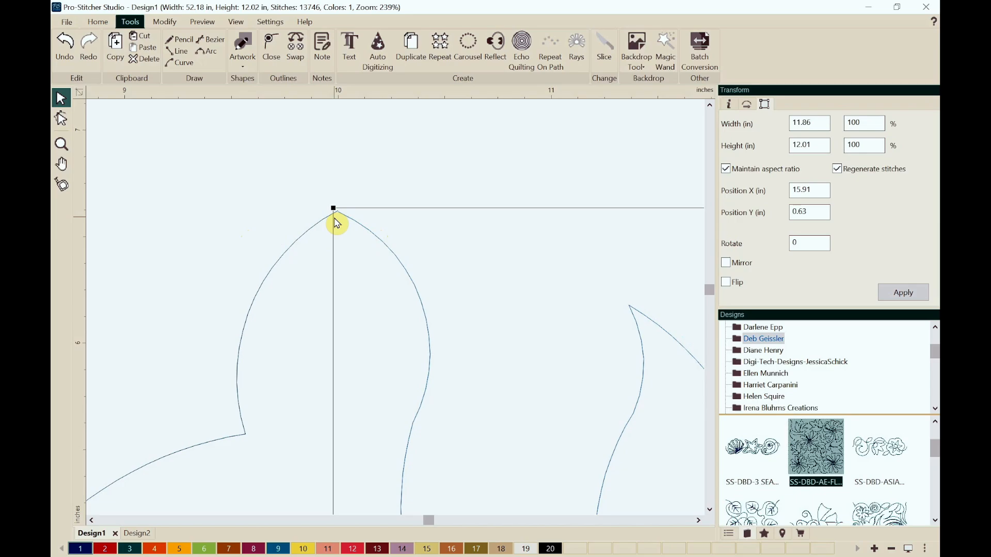
{"action": "key", "text": "F4"}
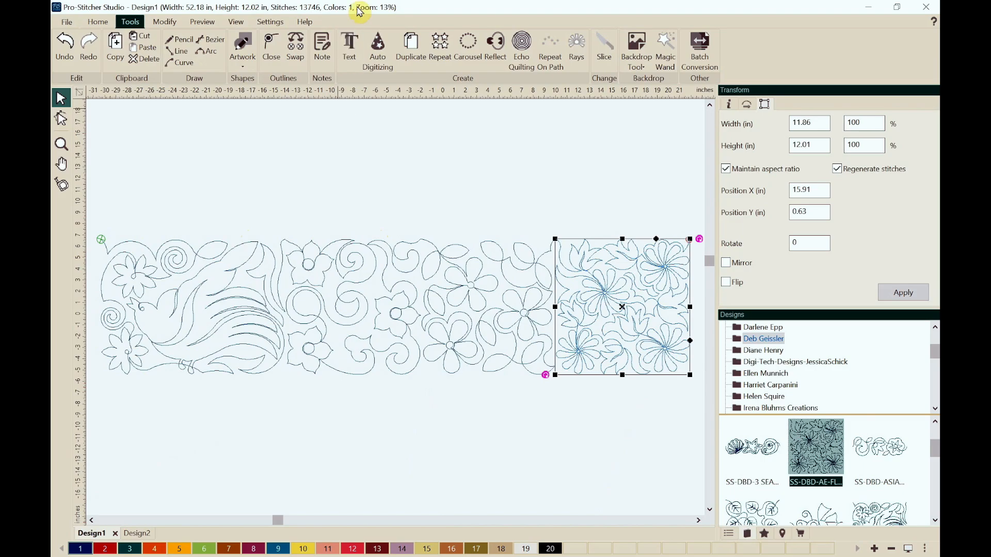
{"action": "left_click", "coordinate": [315, 151]}
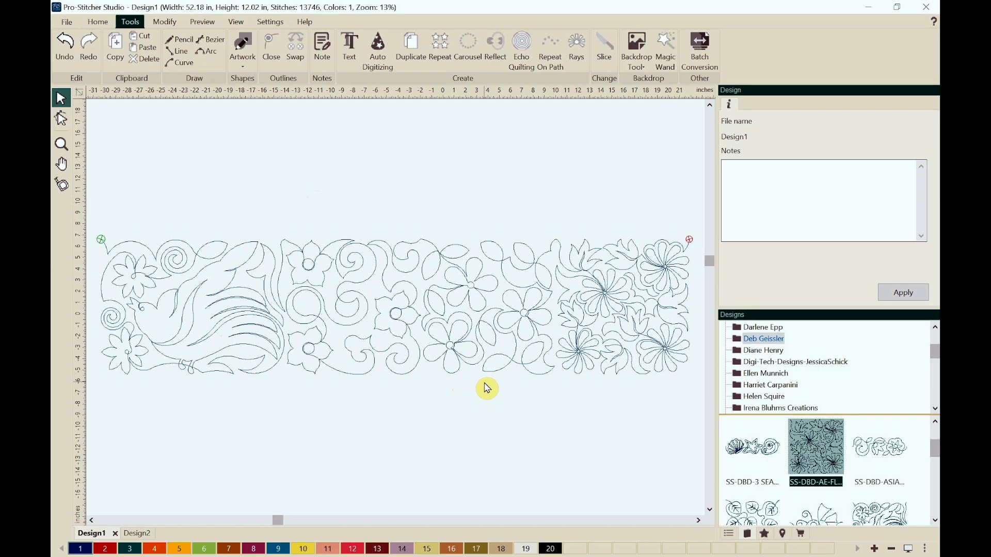
{"action": "left_click_drag", "start_coordinate": [444, 281], "coordinate": [454, 300]}
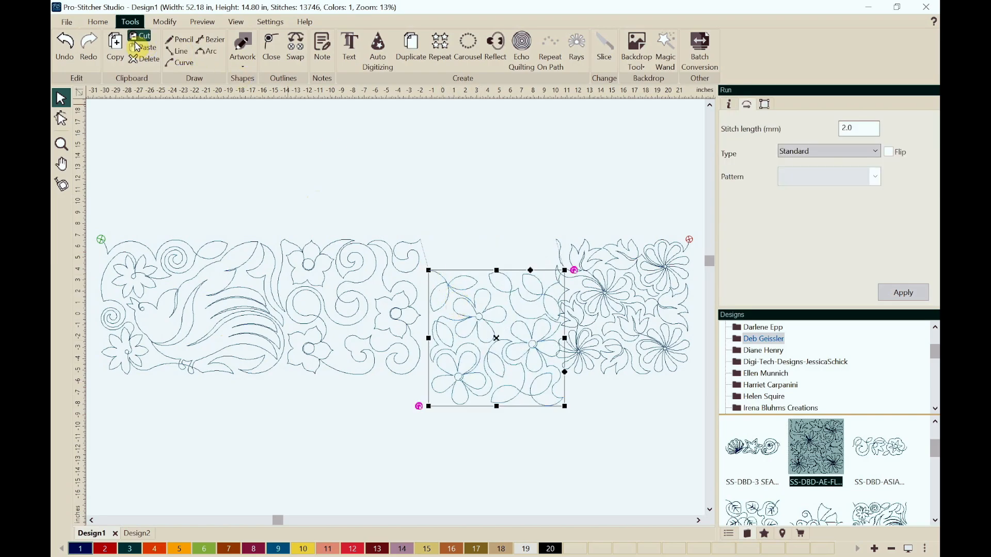
{"action": "left_click", "coordinate": [73, 66]}
{"action": "left_click", "coordinate": [287, 173]}
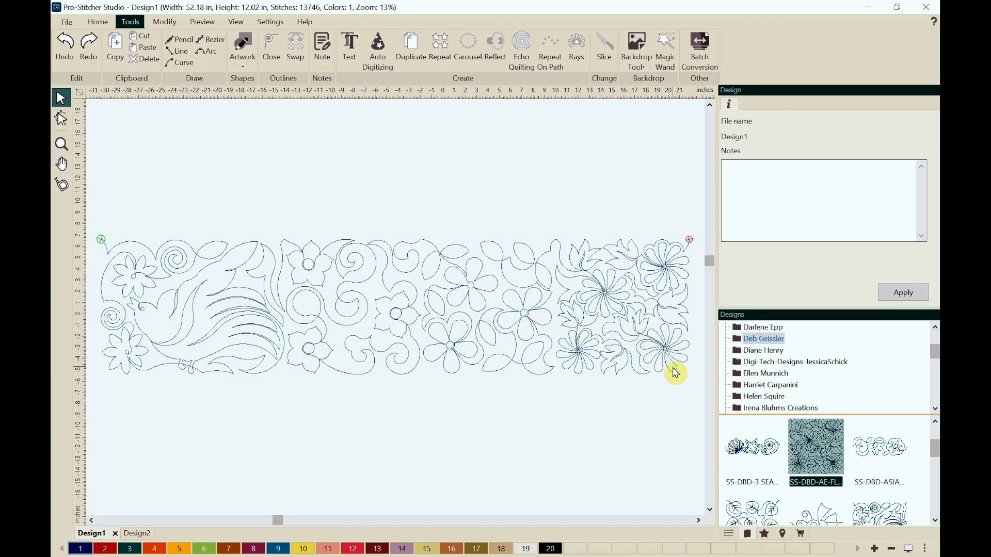
Add the starburst flower design from the library's "Cont line designs MB" folder to the empty space below the row
{"action": "scroll", "coordinate": [741, 361], "scroll_direction": "down", "scroll_amount": 2}
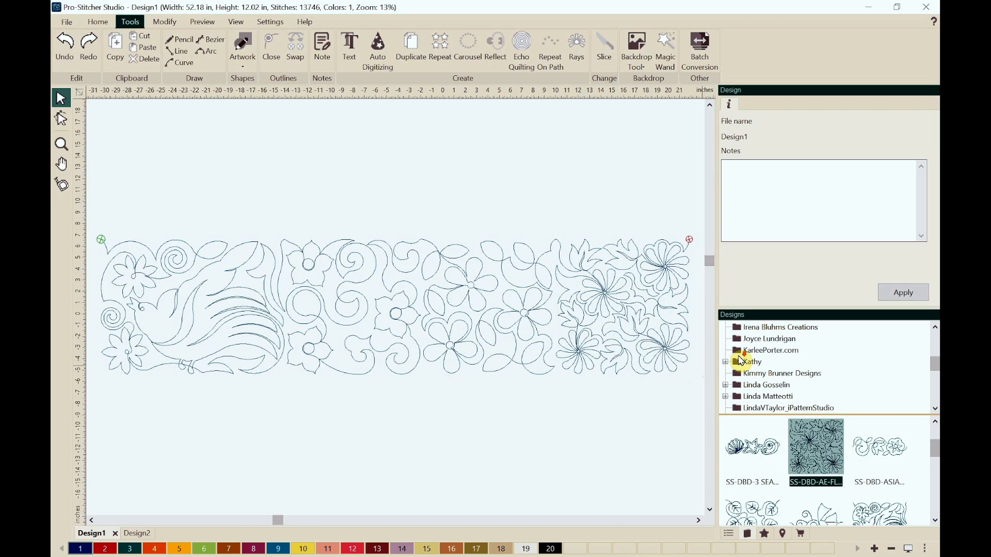
{"action": "scroll", "coordinate": [740, 362], "scroll_direction": "down", "scroll_amount": 2}
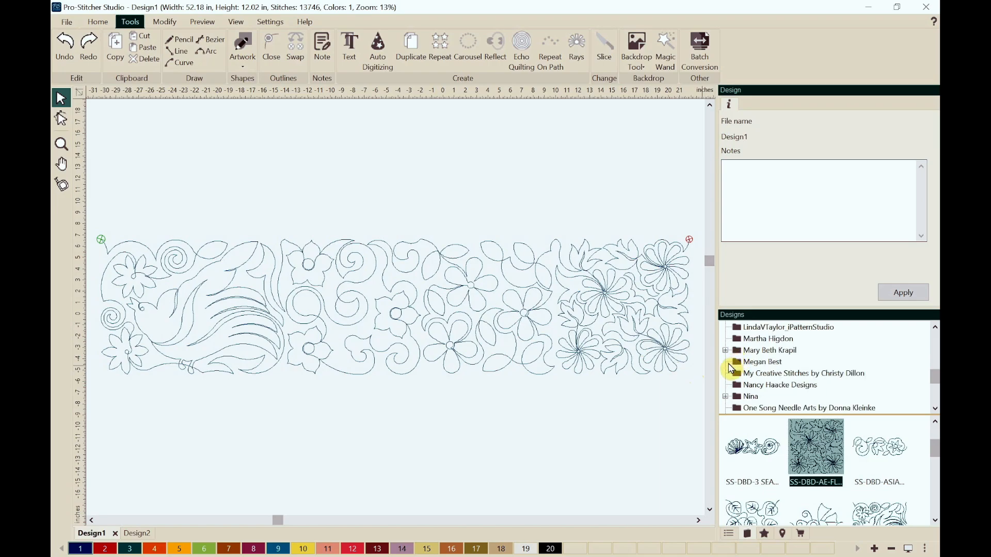
{"action": "left_click", "coordinate": [726, 351]}
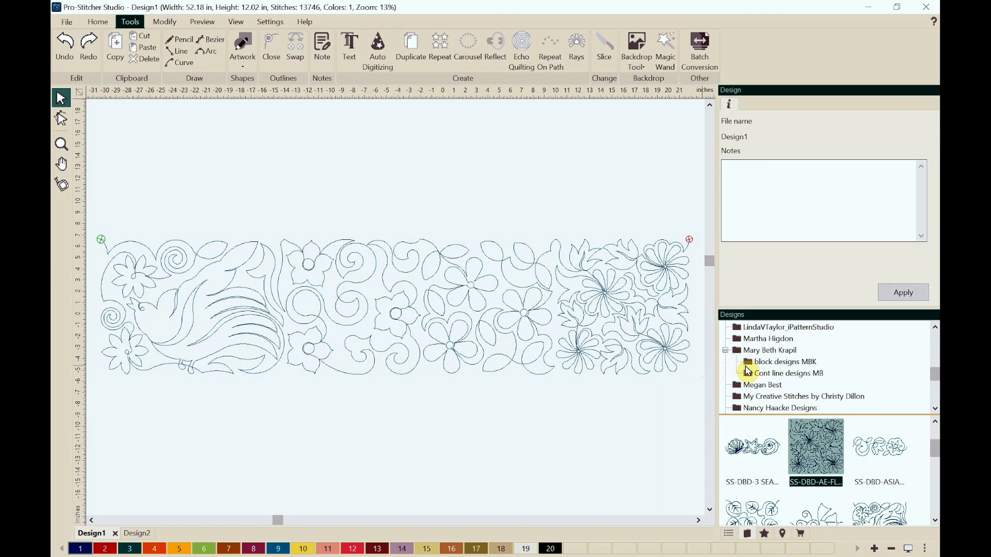
{"action": "left_click", "coordinate": [764, 375]}
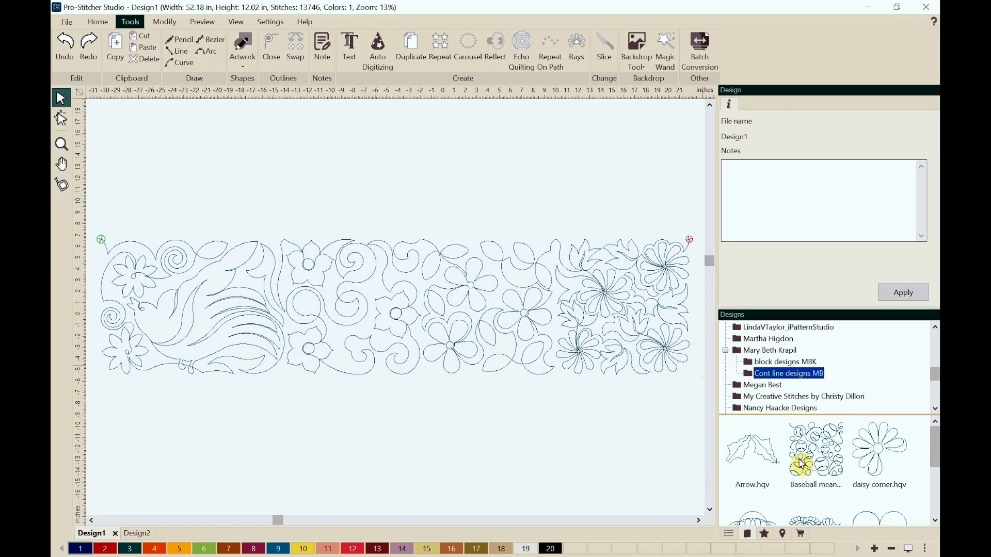
{"action": "scroll", "coordinate": [790, 459], "scroll_direction": "down", "scroll_amount": 3}
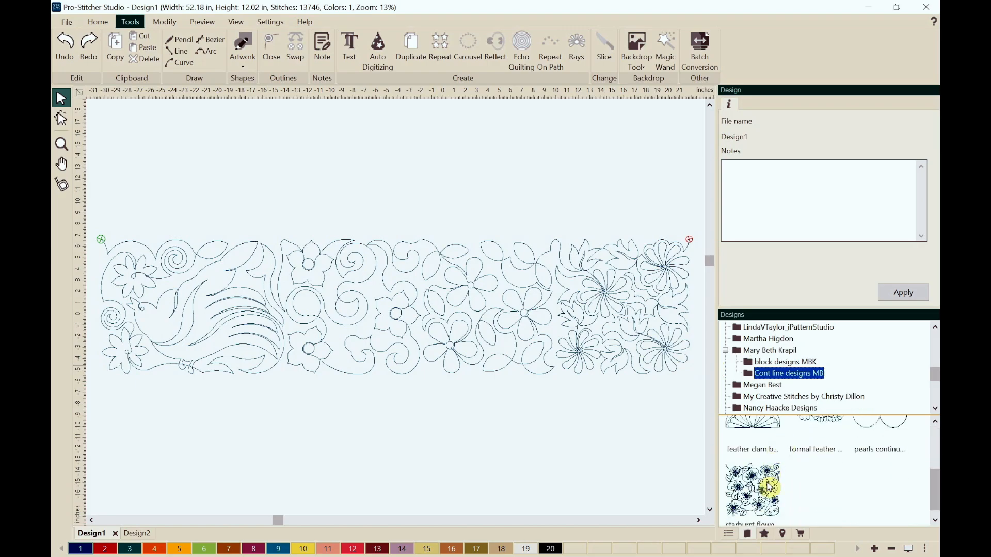
{"action": "scroll", "coordinate": [770, 487], "scroll_direction": "down", "scroll_amount": 1}
{"action": "left_click_drag", "start_coordinate": [761, 479], "coordinate": [534, 475]}
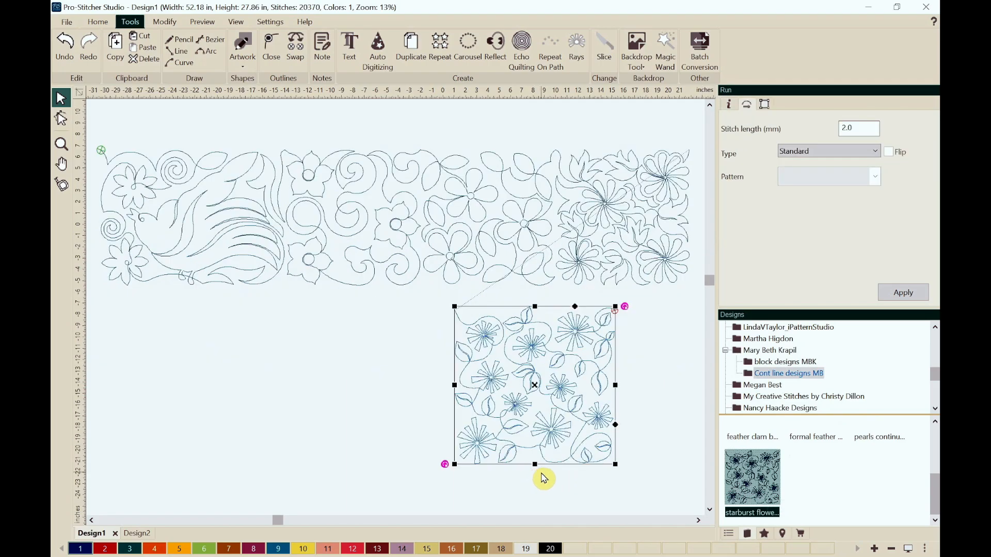
{"action": "left_click", "coordinate": [667, 475]}
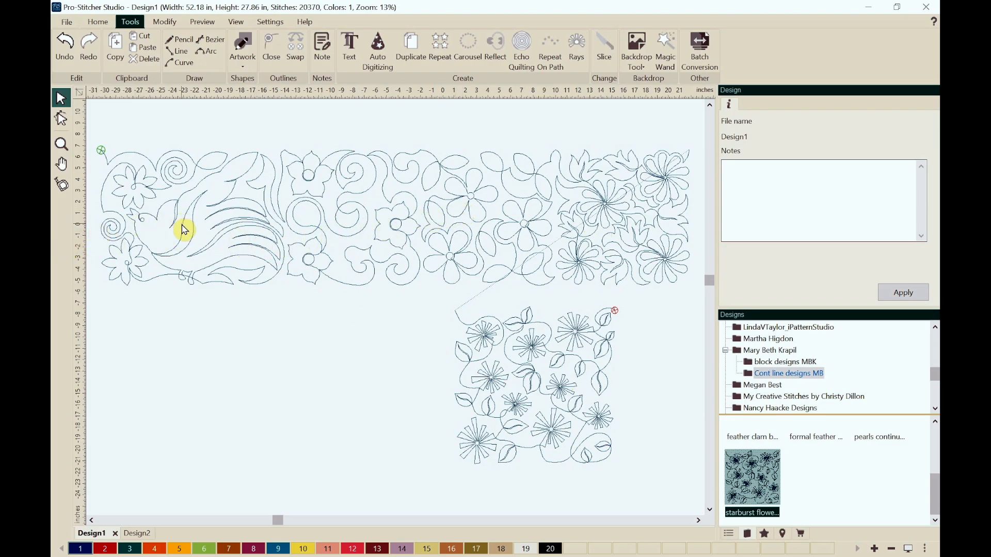
Move the daisy design out of the row to the left side of the bird design, roughly against its left edge
{"action": "scroll", "coordinate": [311, 407], "scroll_direction": "down", "scroll_amount": 1}
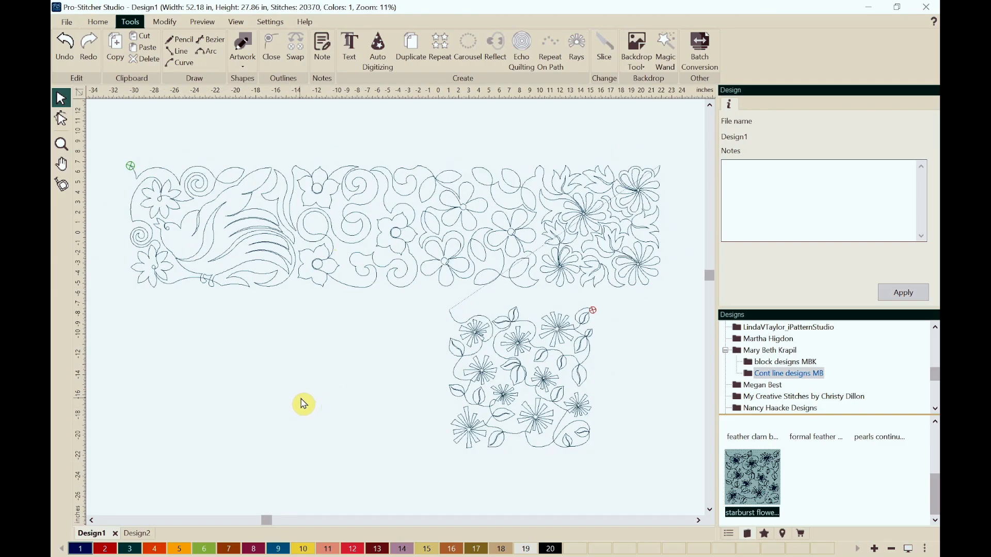
{"action": "scroll", "coordinate": [313, 377], "scroll_direction": "down", "scroll_amount": 1}
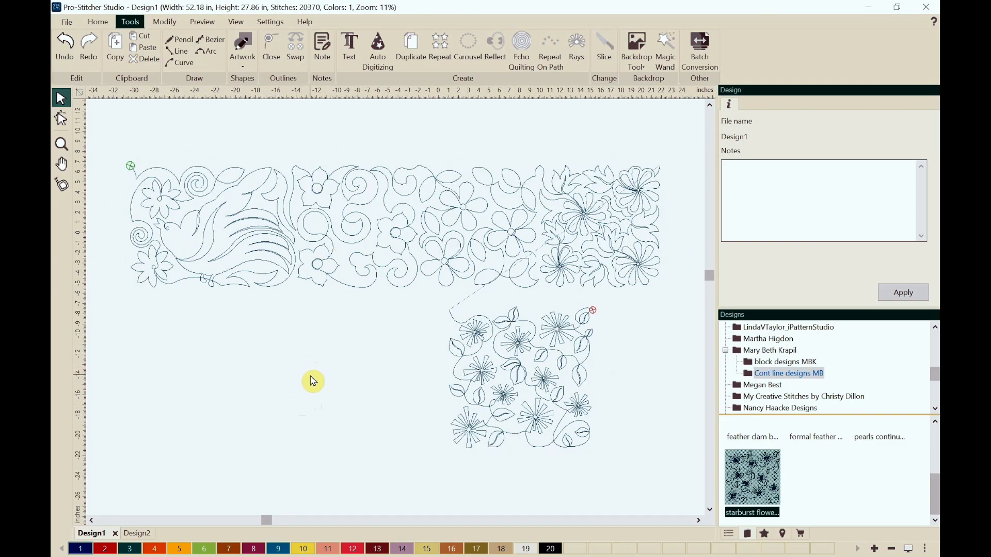
{"action": "left_click_drag", "start_coordinate": [461, 253], "coordinate": [87, 247]}
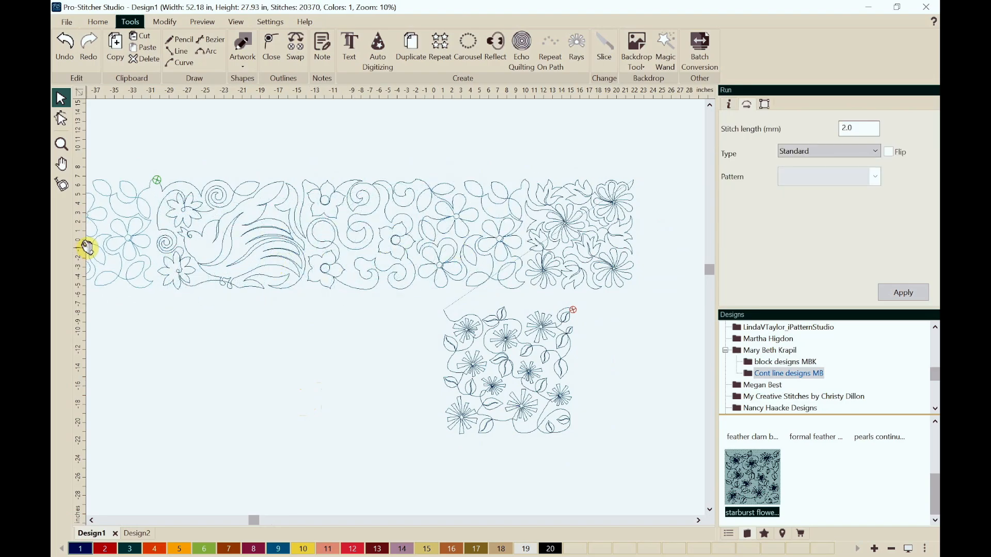
{"action": "left_click_drag", "start_coordinate": [87, 248], "coordinate": [88, 245]}
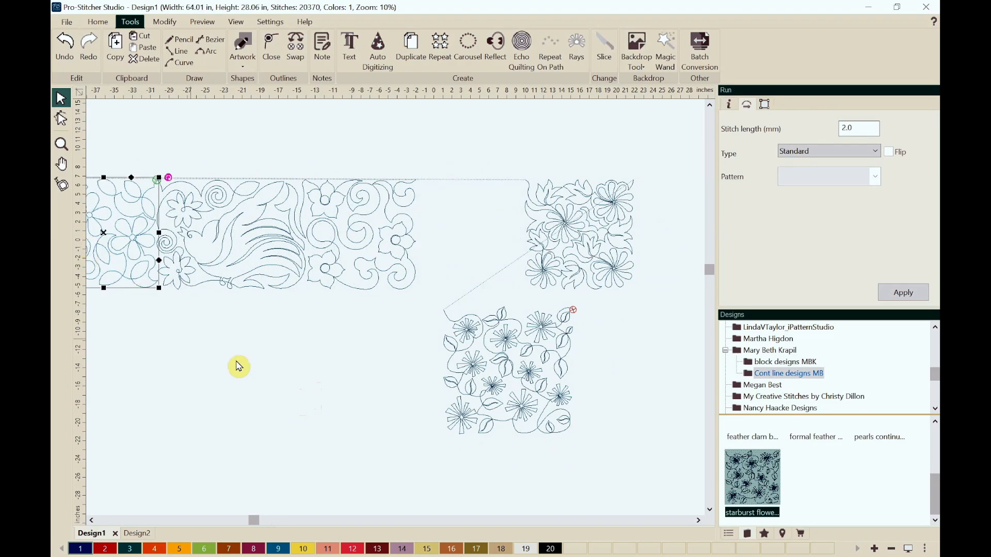
{"action": "left_click", "coordinate": [285, 396]}
{"action": "scroll", "coordinate": [283, 395], "scroll_direction": "down", "scroll_amount": 1}
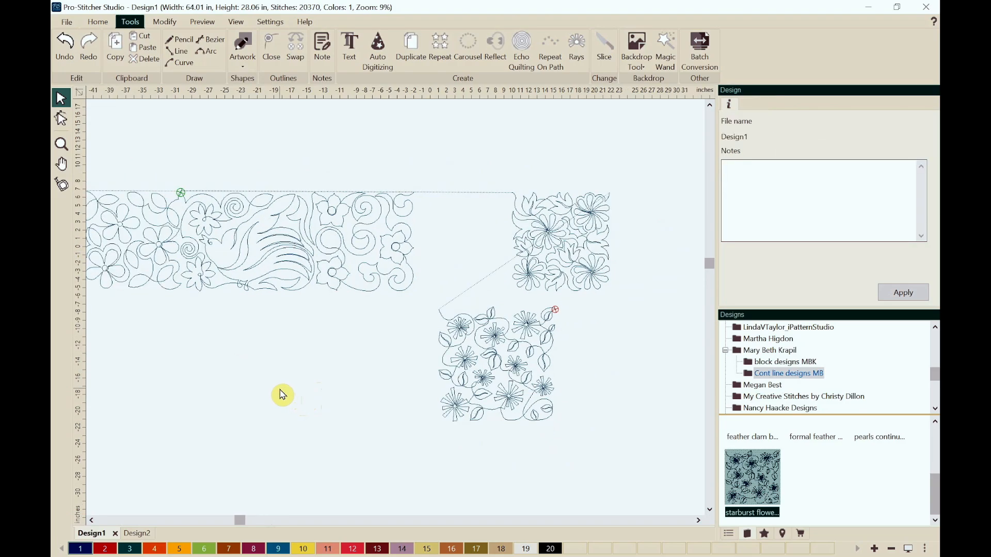
{"action": "scroll", "coordinate": [280, 397], "scroll_direction": "up", "scroll_amount": 1}
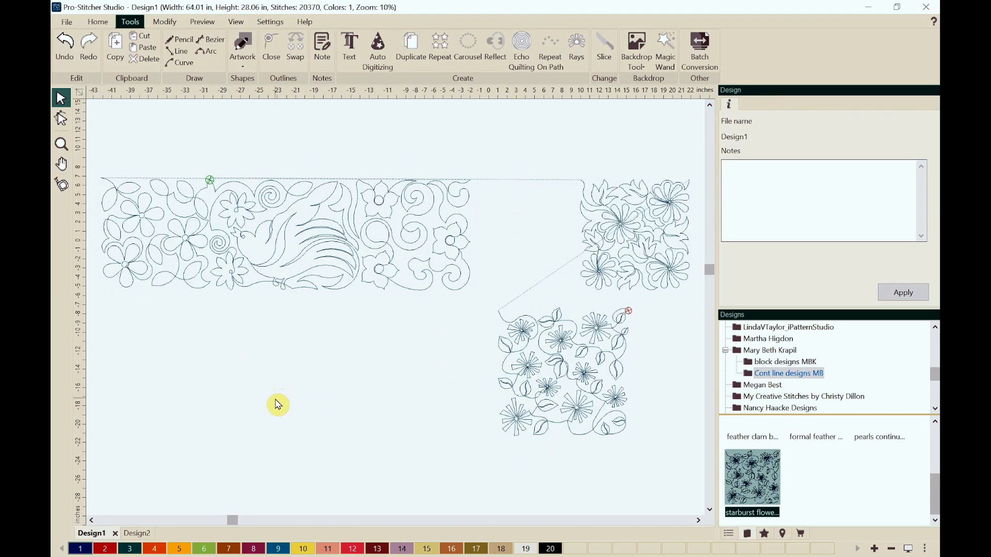